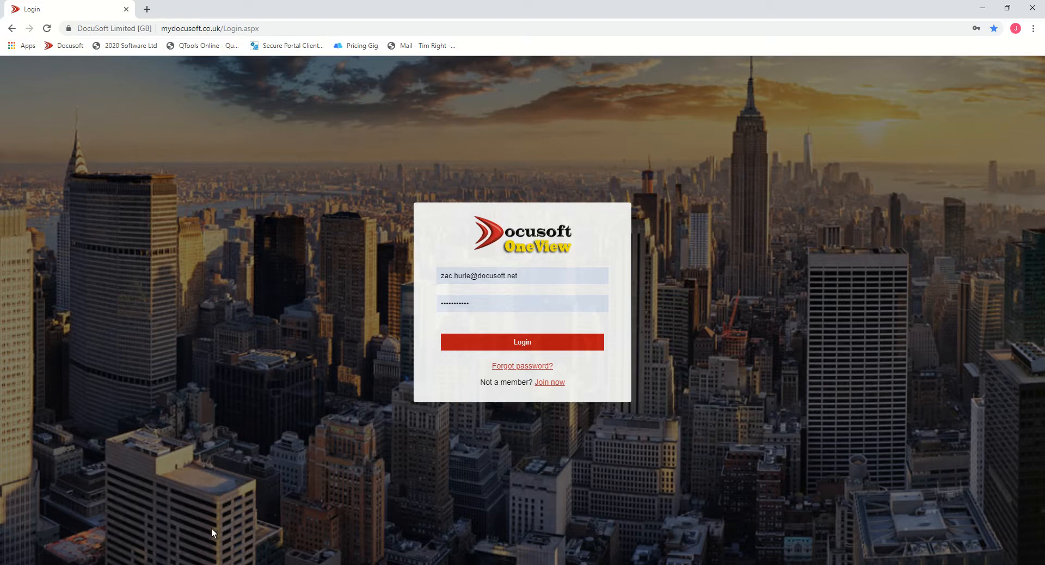
Step: Switch to File Explorer and open the Personal Tax folder inside Client Demo, Hills Premier, Tax
click(132, 564)
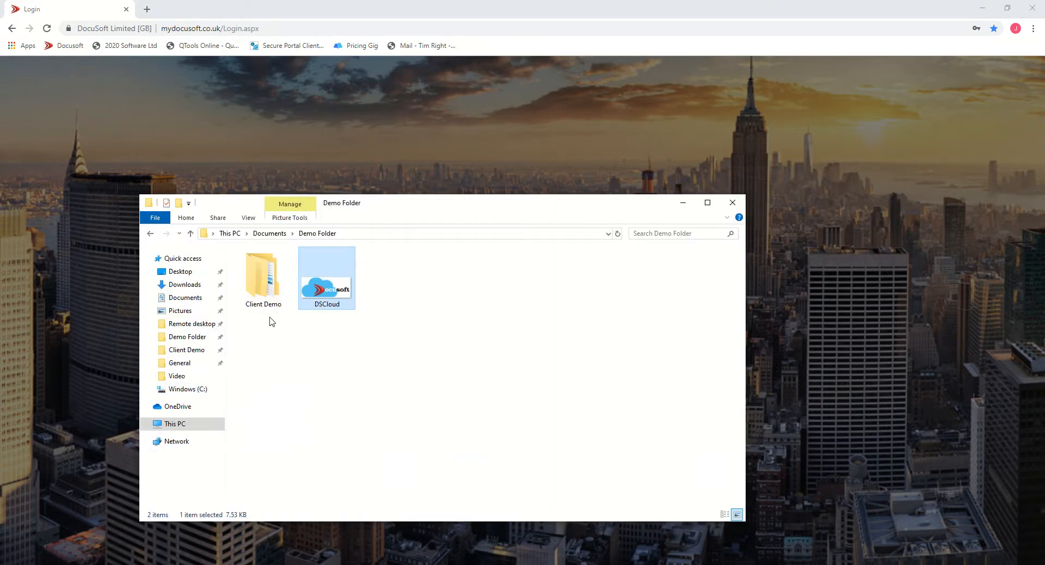
double_click(264, 292)
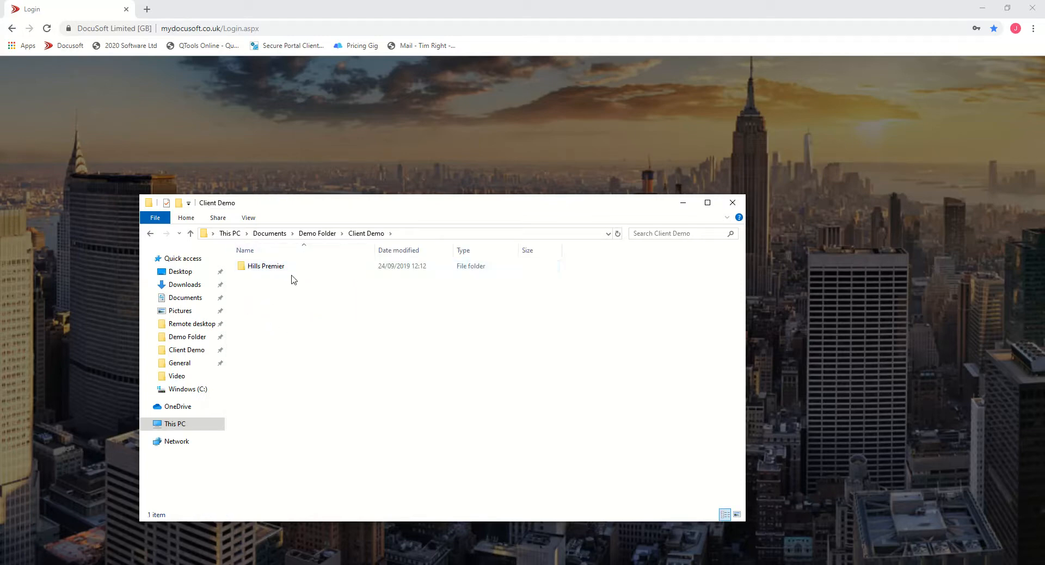
double_click(262, 270)
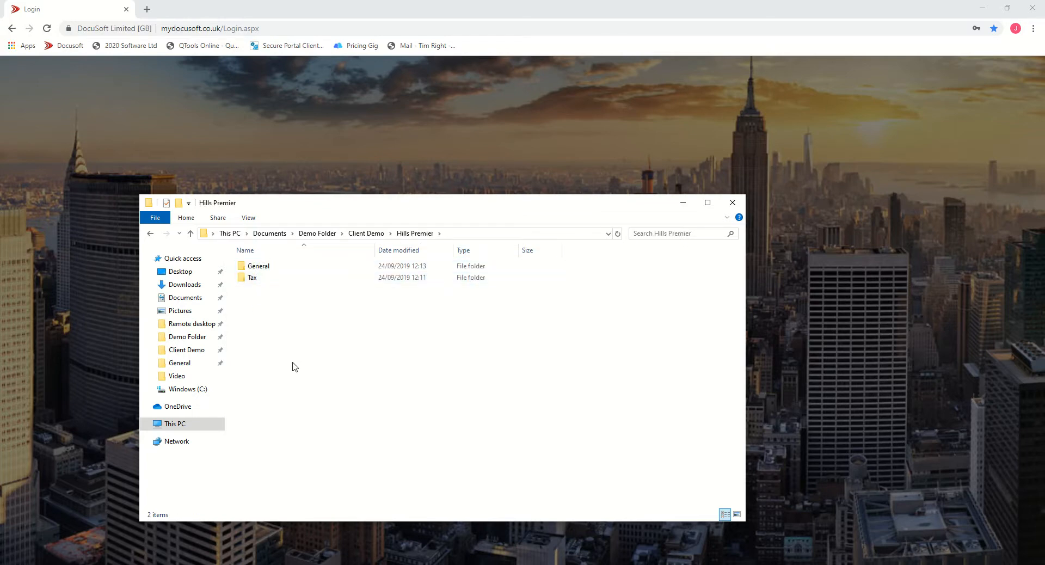
double_click(253, 280)
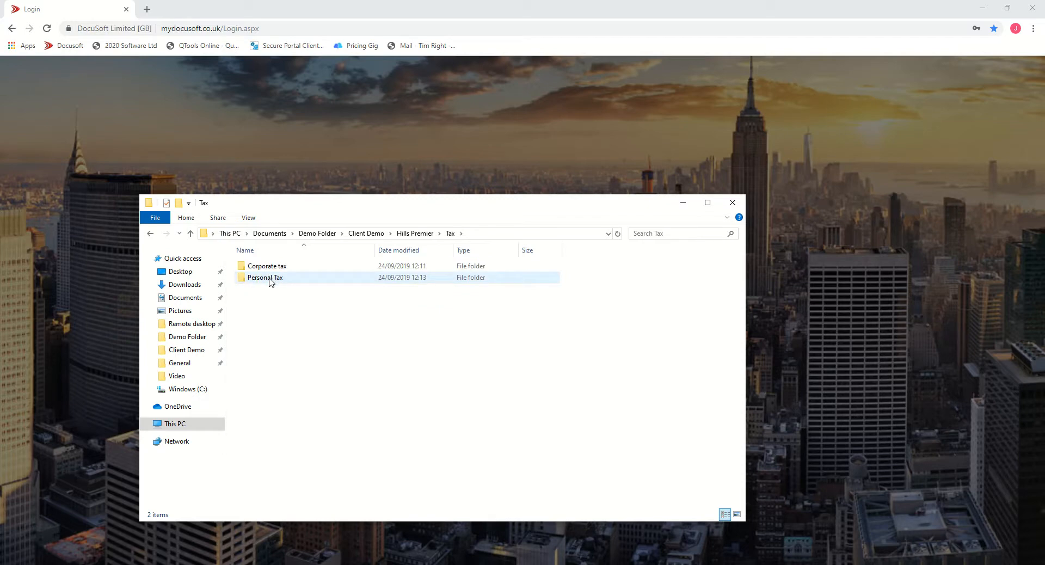
double_click(270, 279)
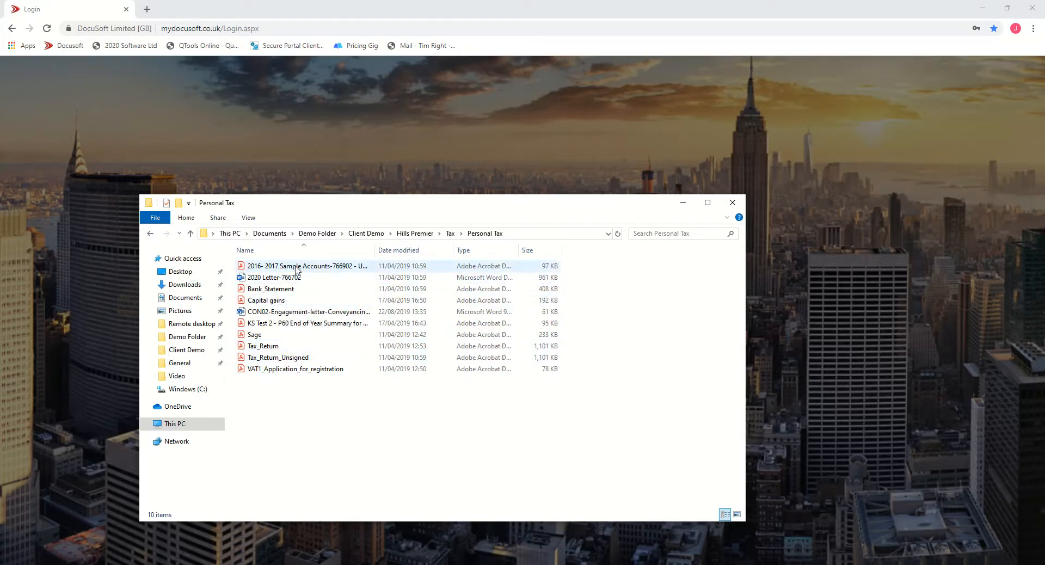
Step: Send all the files in the Personal Tax folder to DocuSoft for filing and minimise the folder window
click(279, 269)
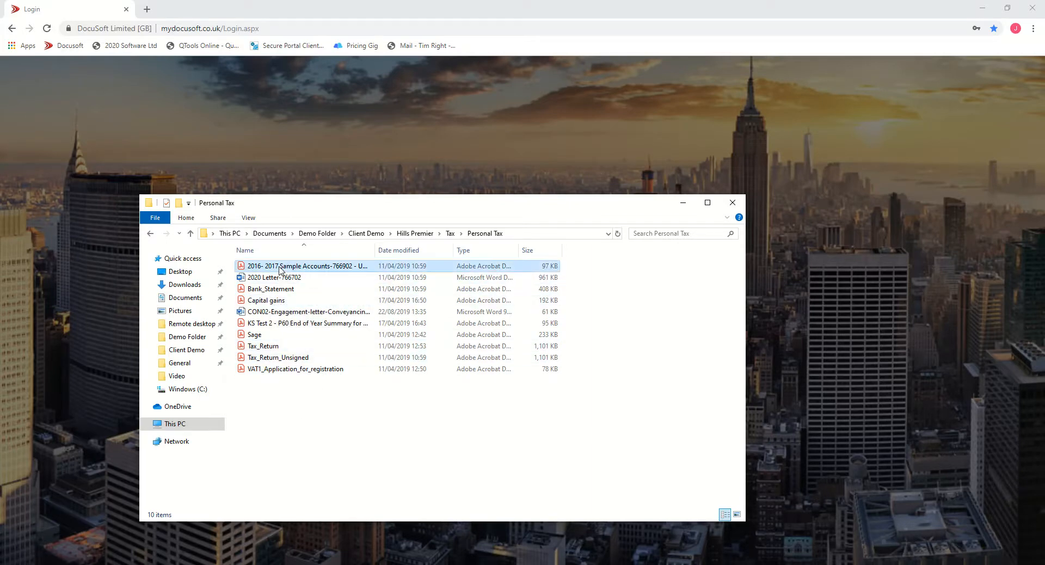
shift+click(283, 369)
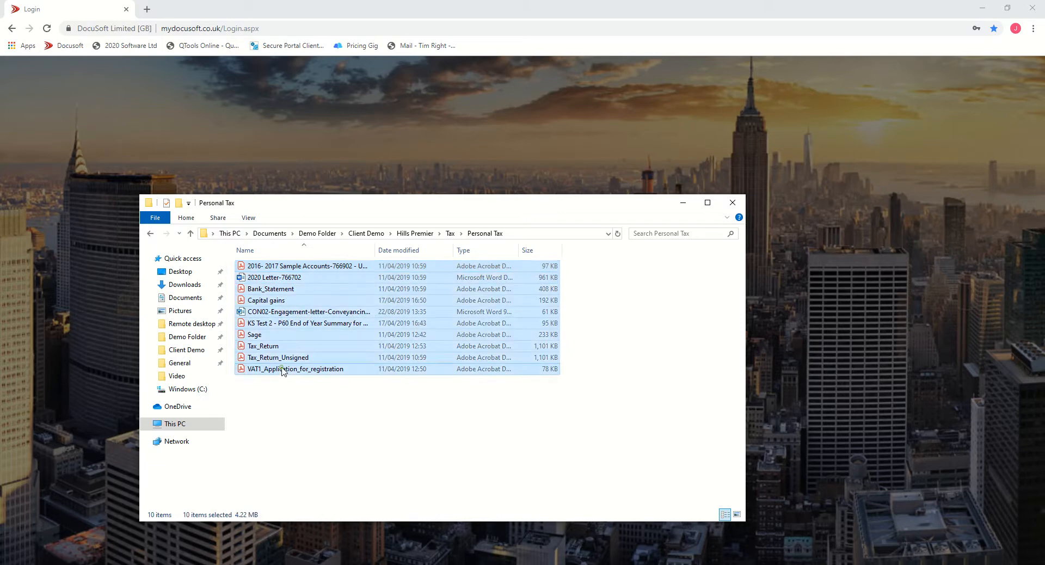
right_click(297, 321)
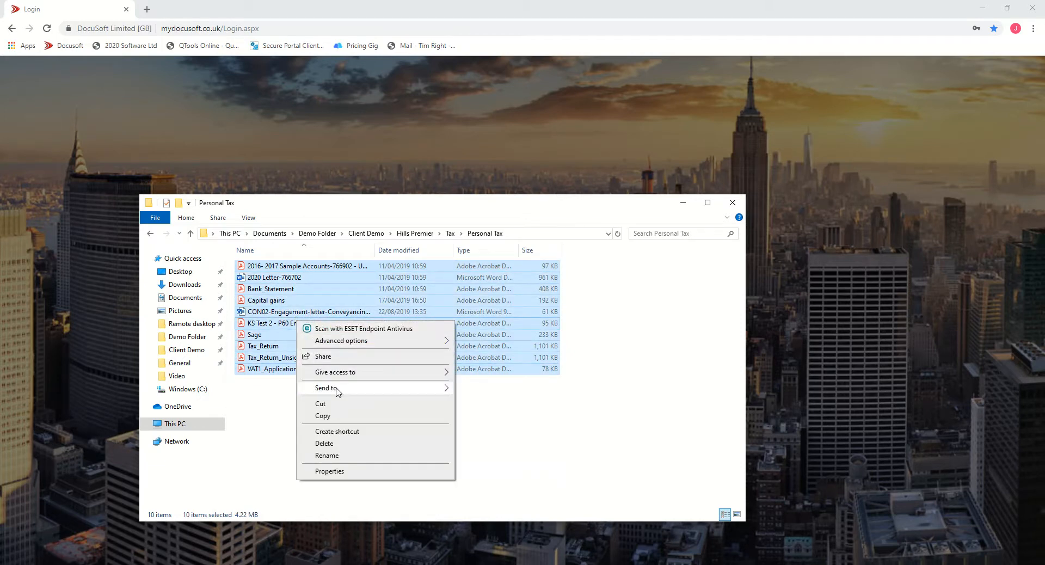
mouse_move(343, 392)
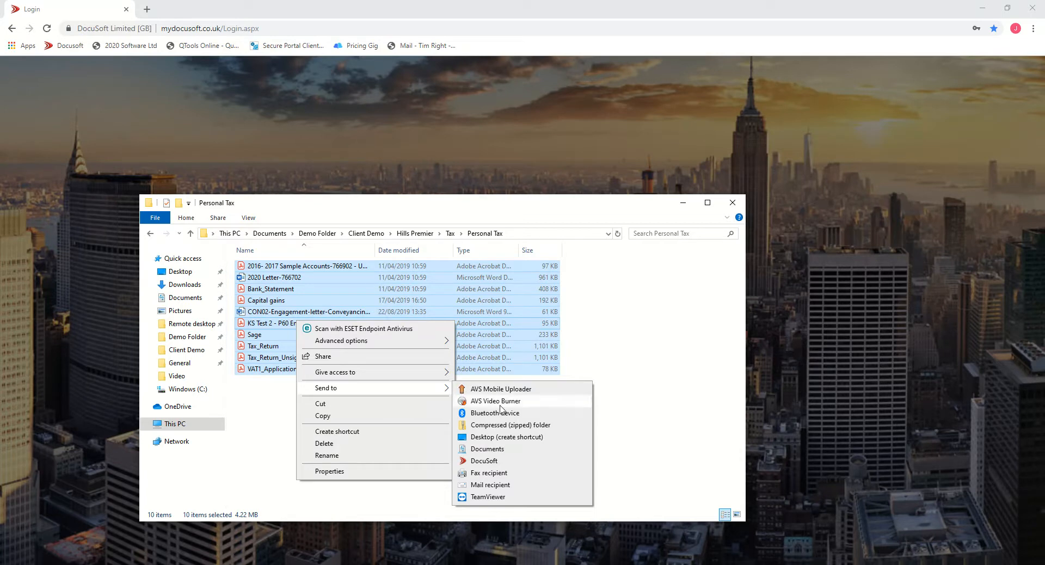
click(487, 462)
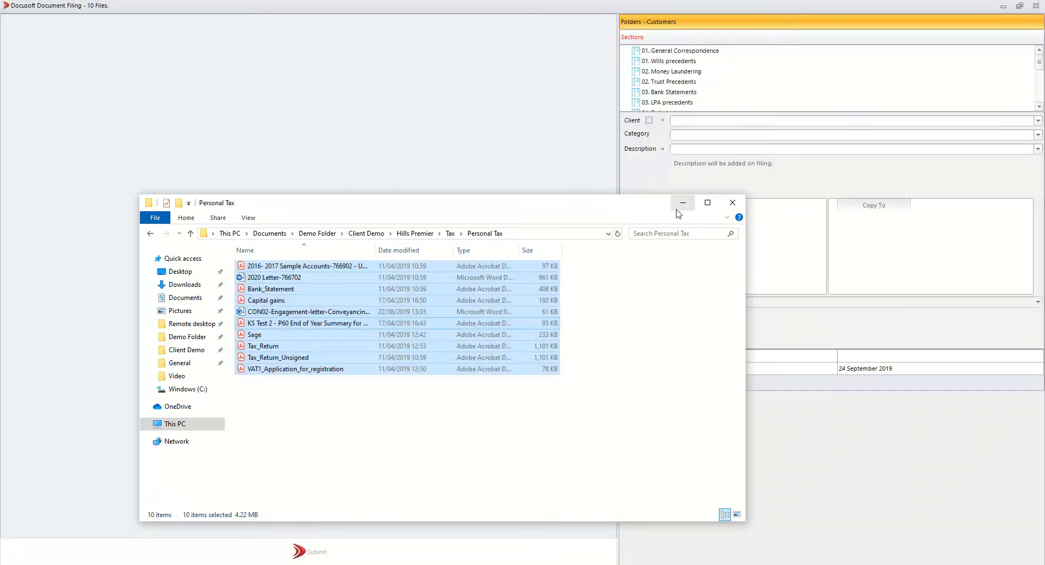
click(683, 202)
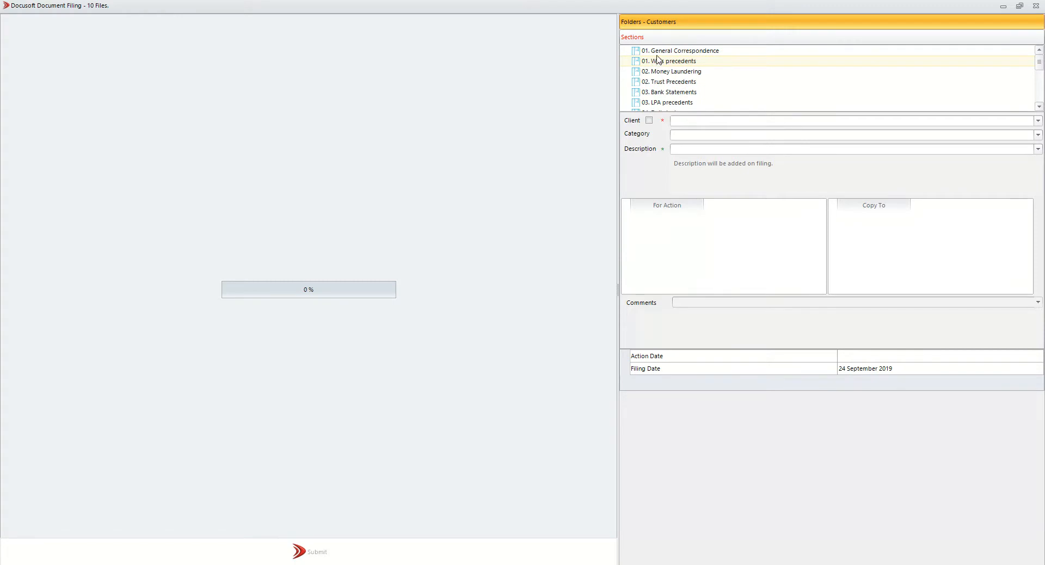
Step: Set the filing section to Personal under 06. Tax and the client to Hill Premier Accountants LLP
scroll(680, 82, down, 1)
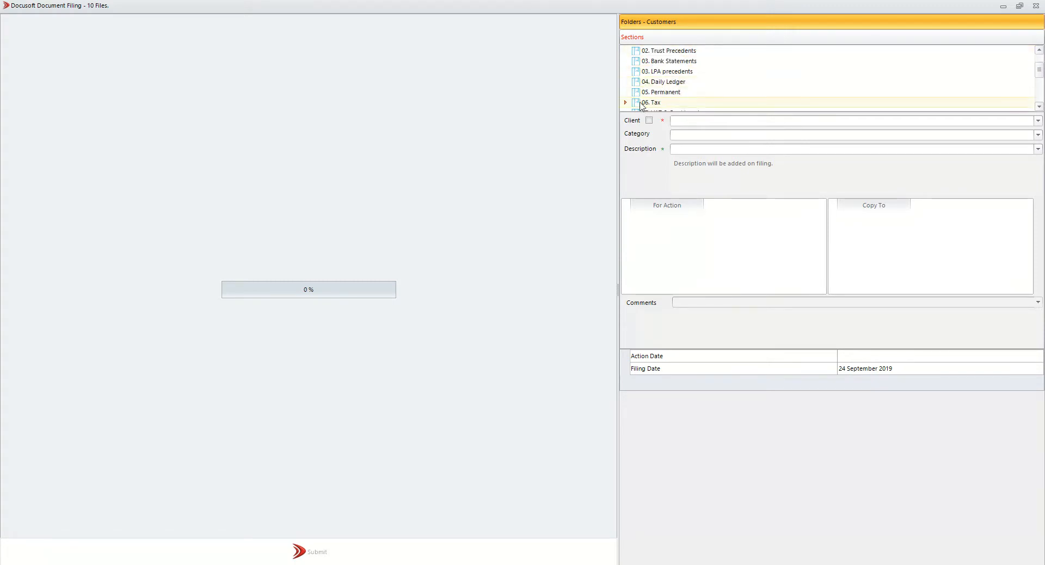
click(626, 102)
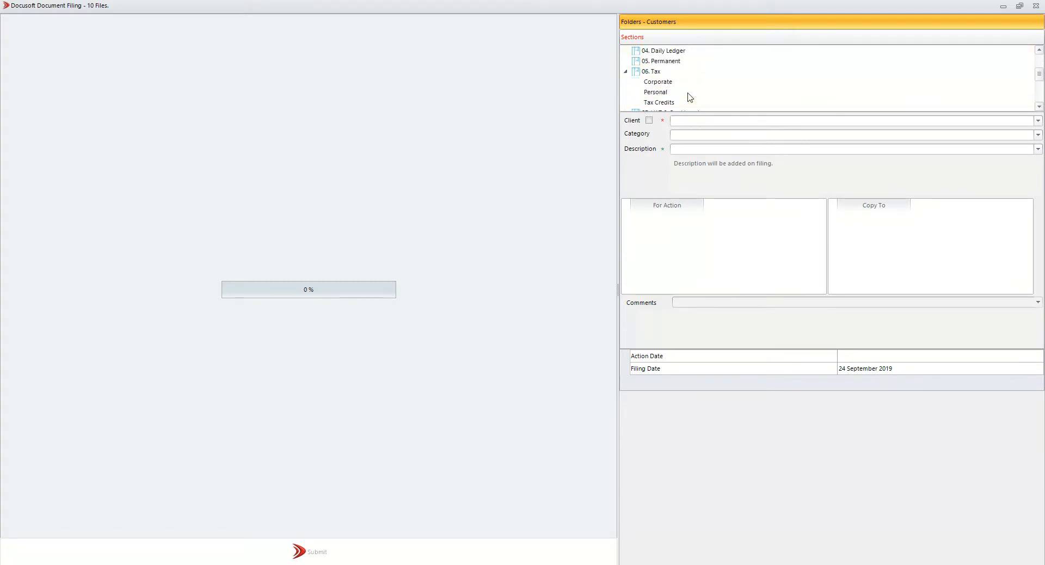
click(657, 92)
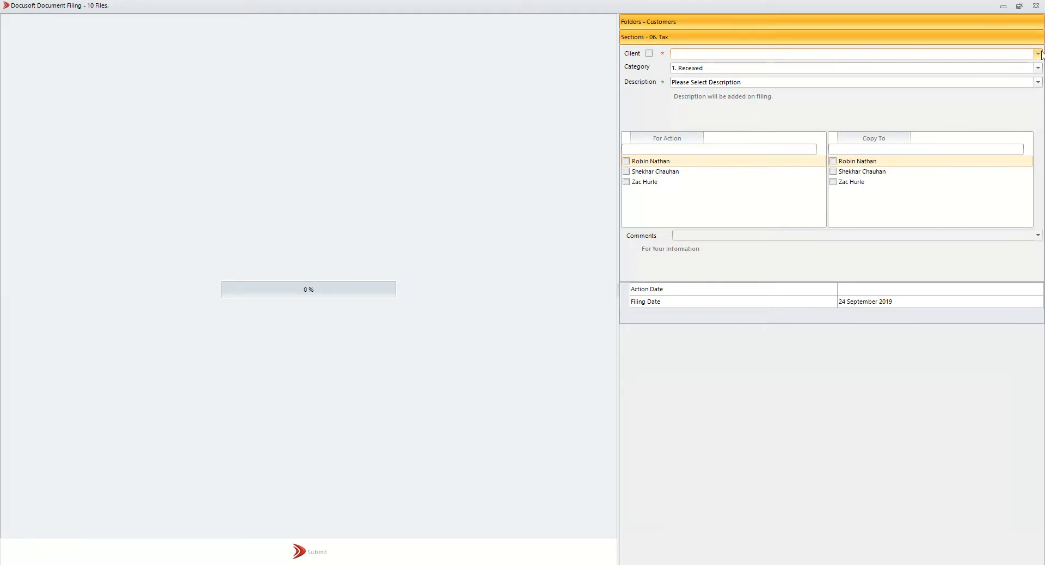
click(1039, 53)
scroll(730, 90, down, 3)
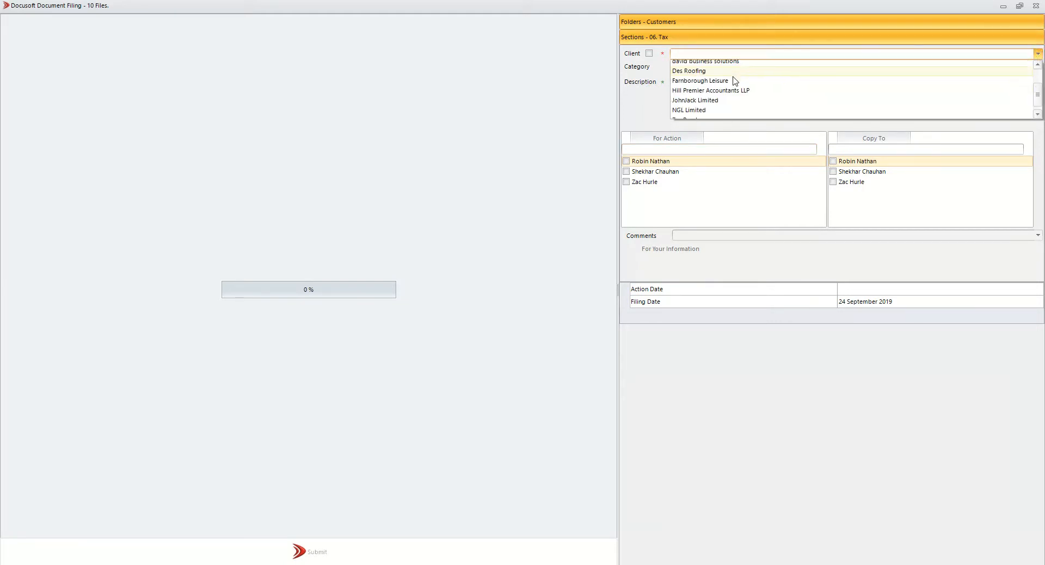
click(694, 84)
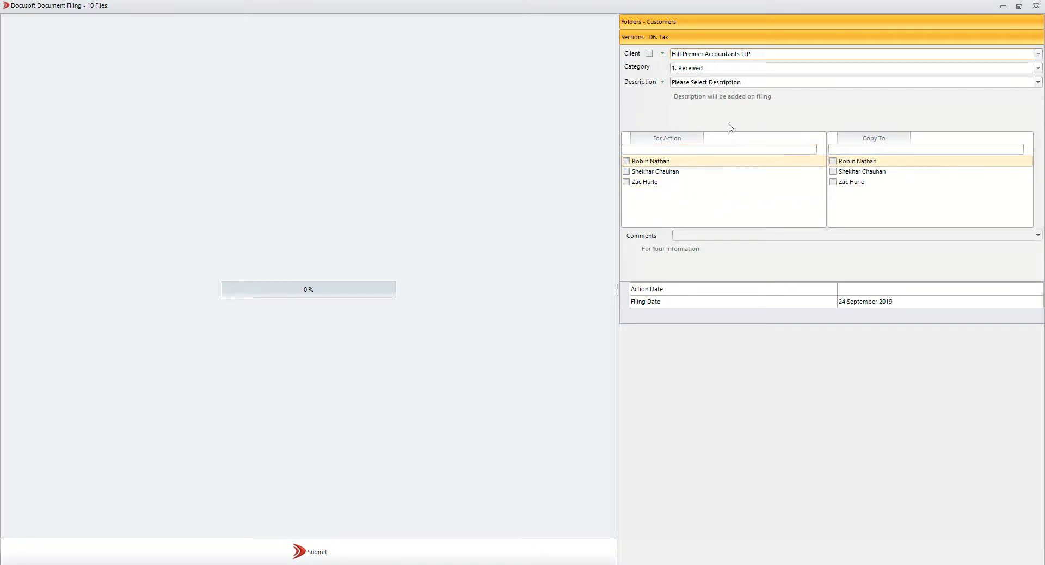
Step: Review the preset description options and the original file names of the documents in the Personal Tax folder
click(1039, 83)
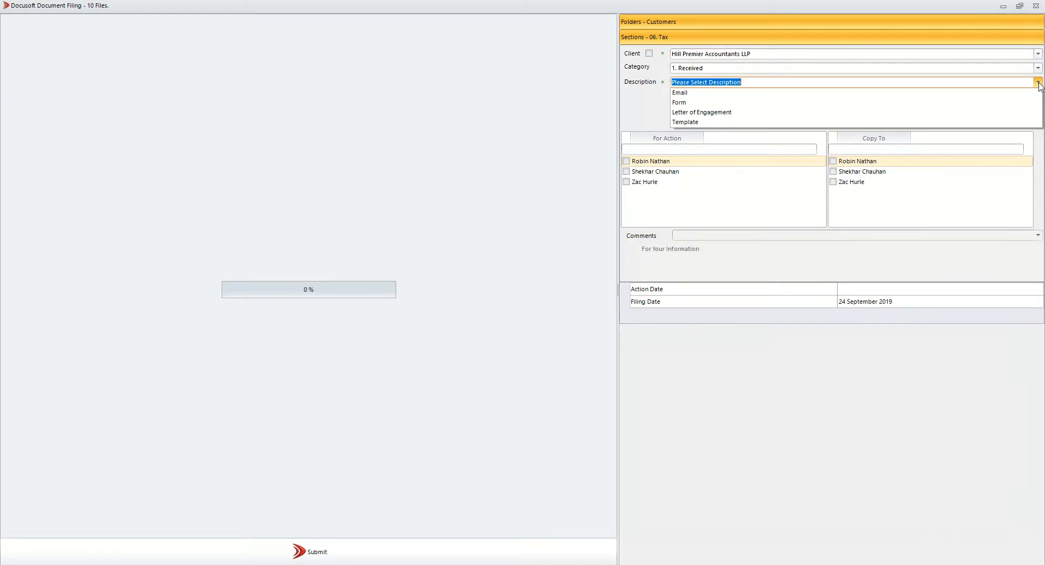
click(1038, 83)
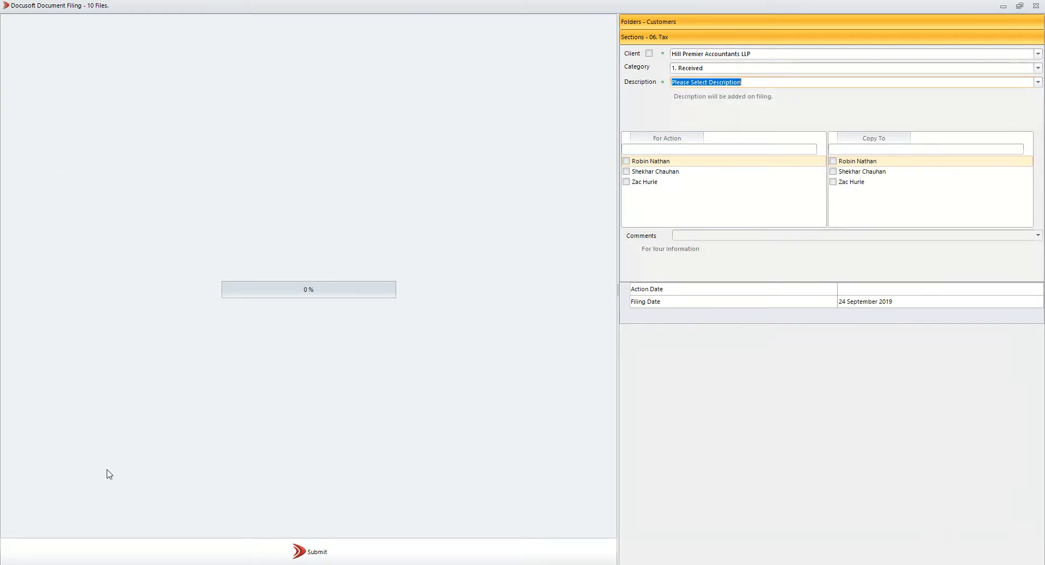
click(133, 564)
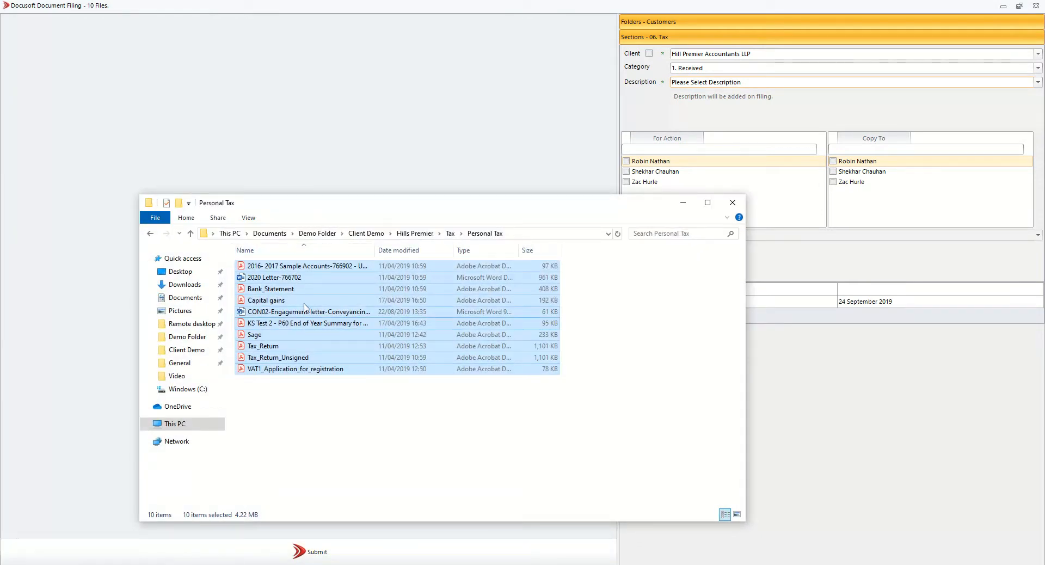
click(683, 202)
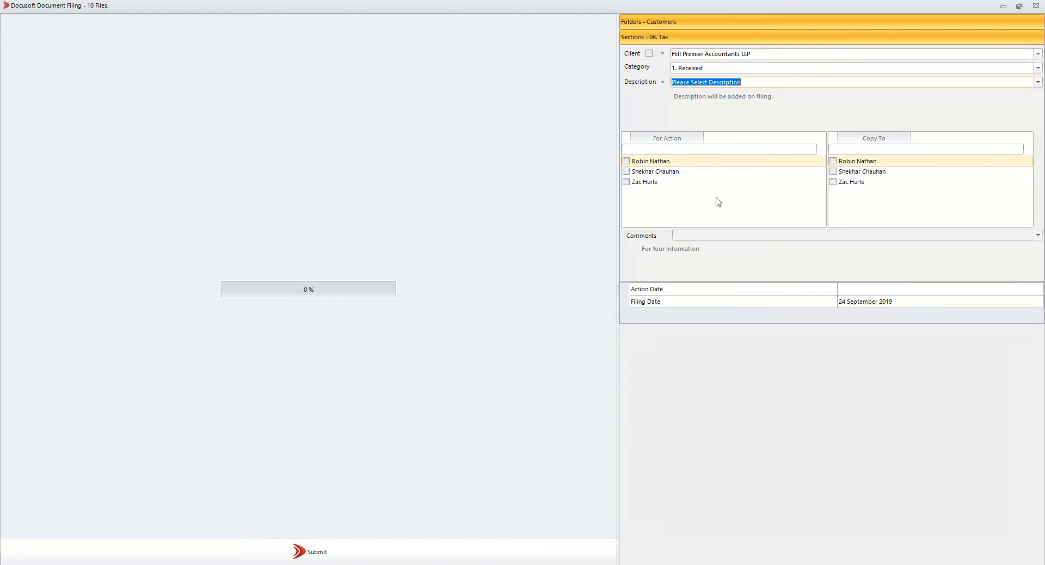
Step: Assign the documents for action to the last listed staff member with the comment "Please check over documents and send to client"
click(628, 182)
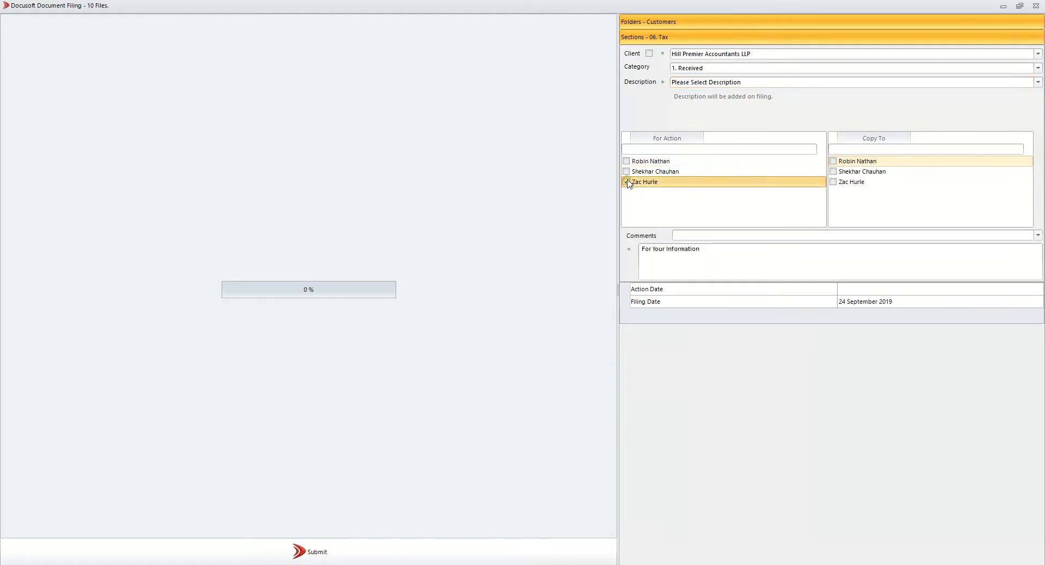
drag(754, 249, 652, 249)
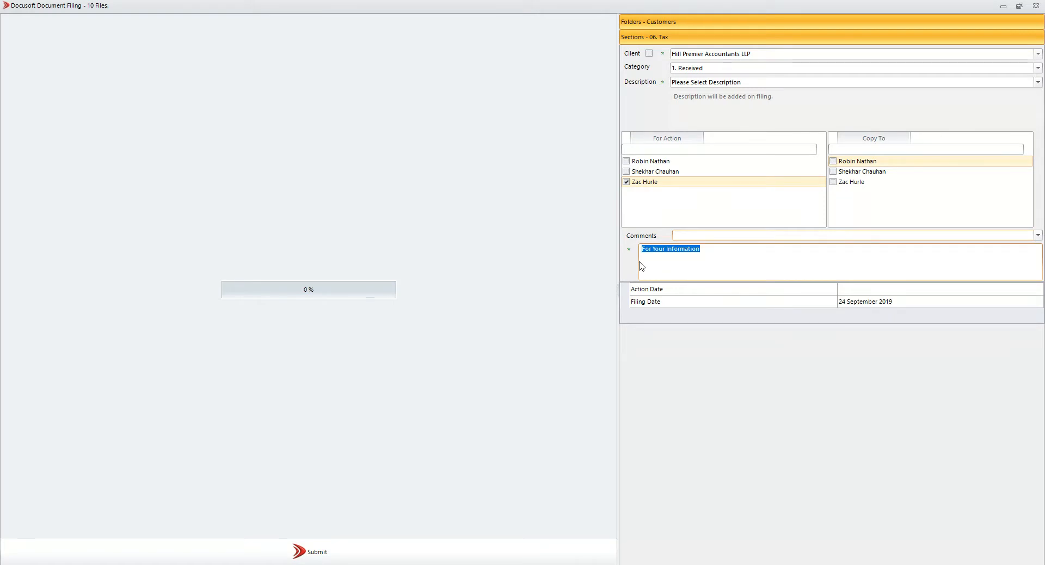
text(P)
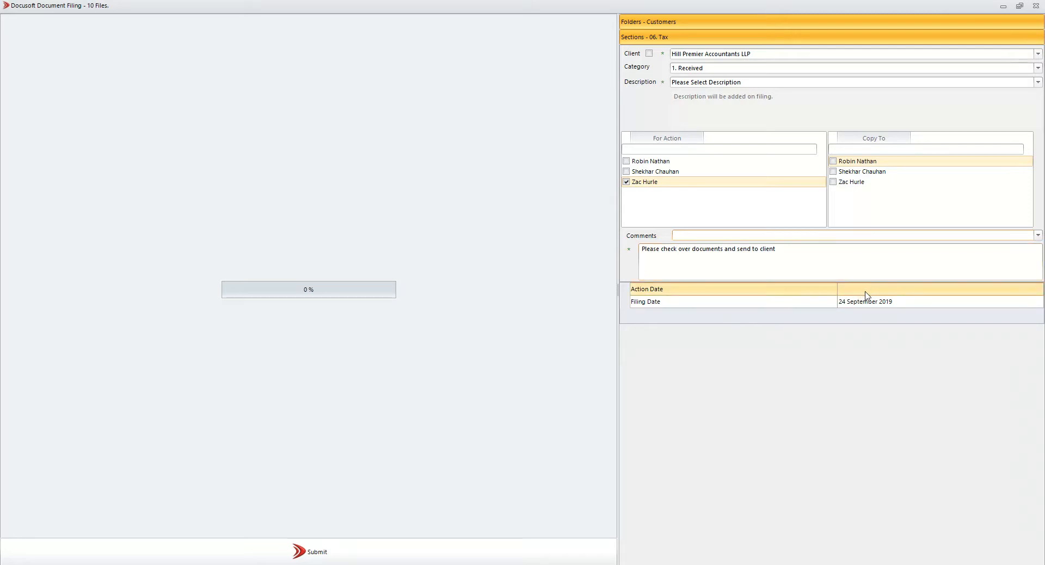
Step: Set the action date to 26 September 2019 and submit the documents for filing
click(840, 290)
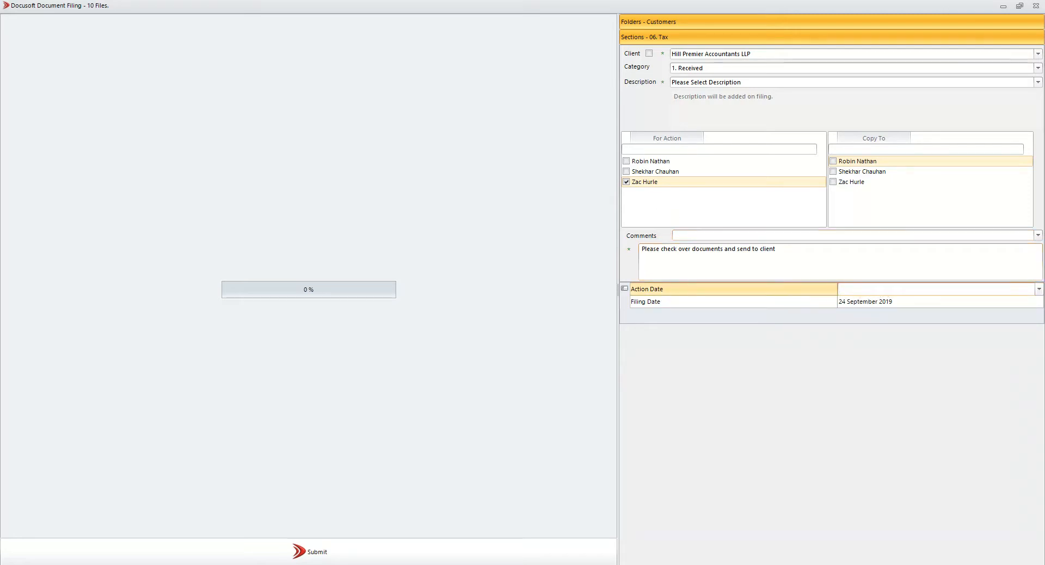
click(1039, 290)
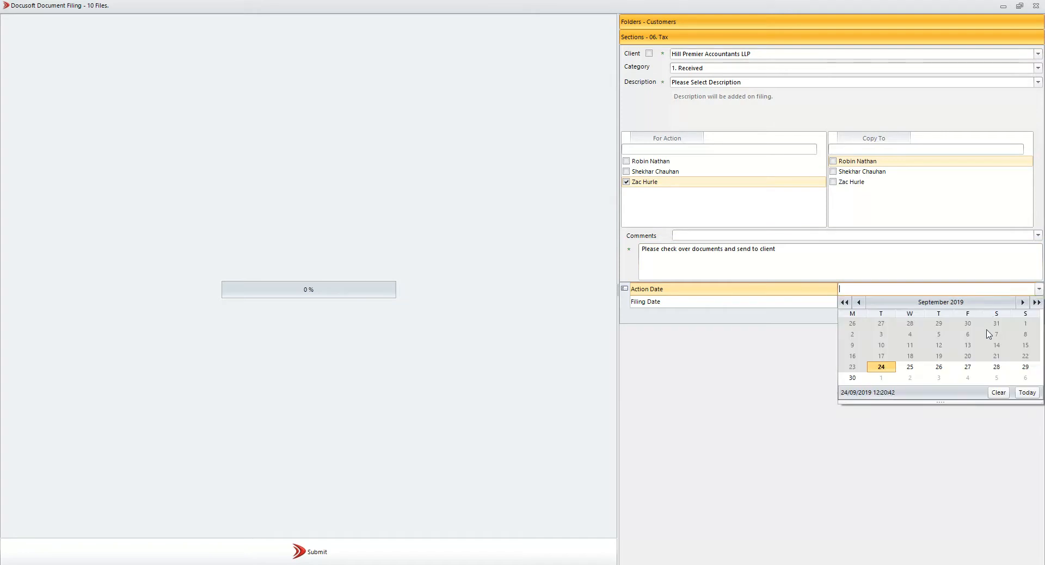
click(939, 368)
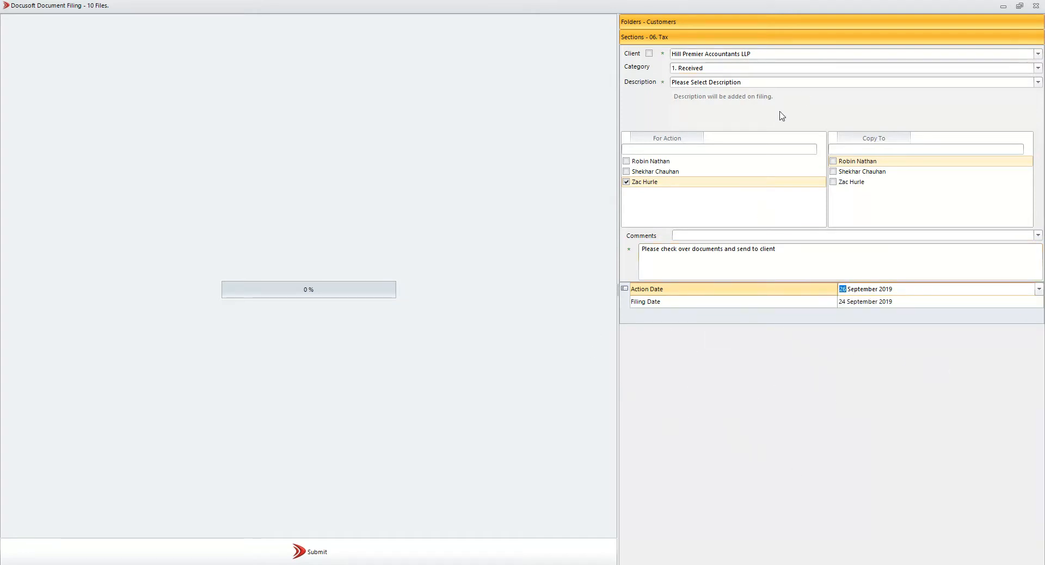
click(311, 552)
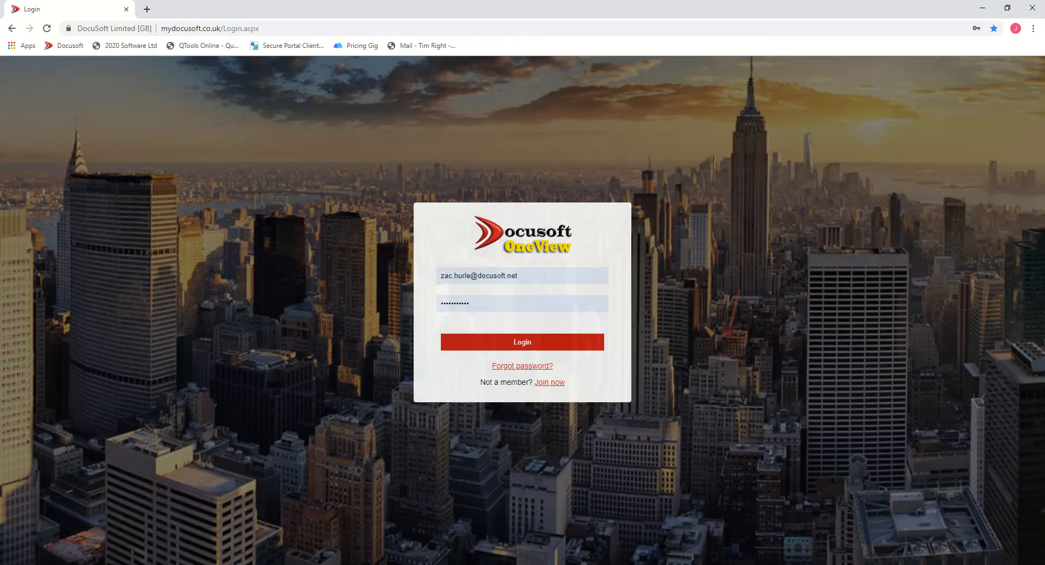
Step: Switch to Outlook and start filing today's "Documents x2" email to the Docusoft cloud
key(alt+Tab)
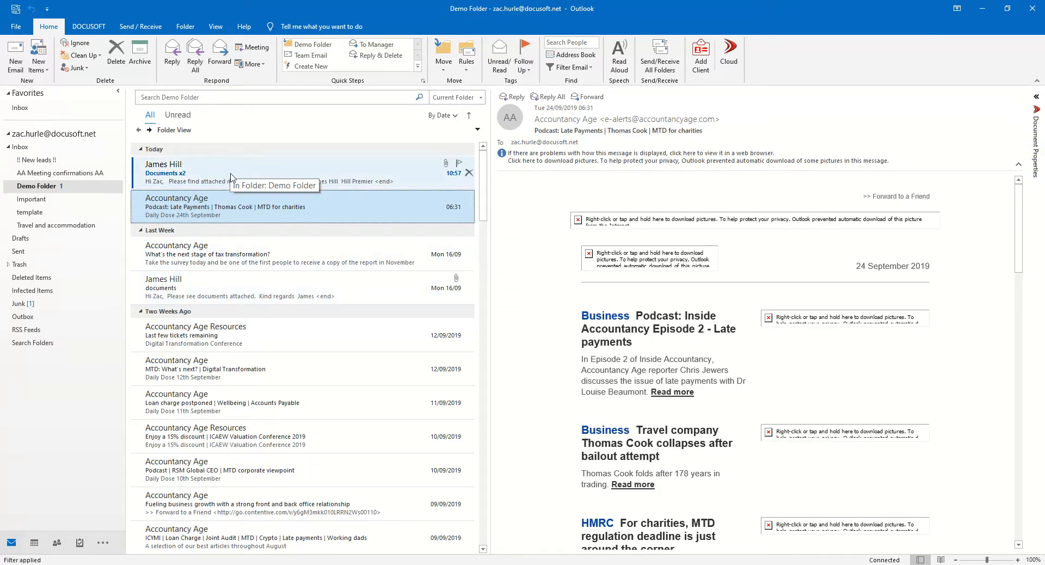
click(199, 180)
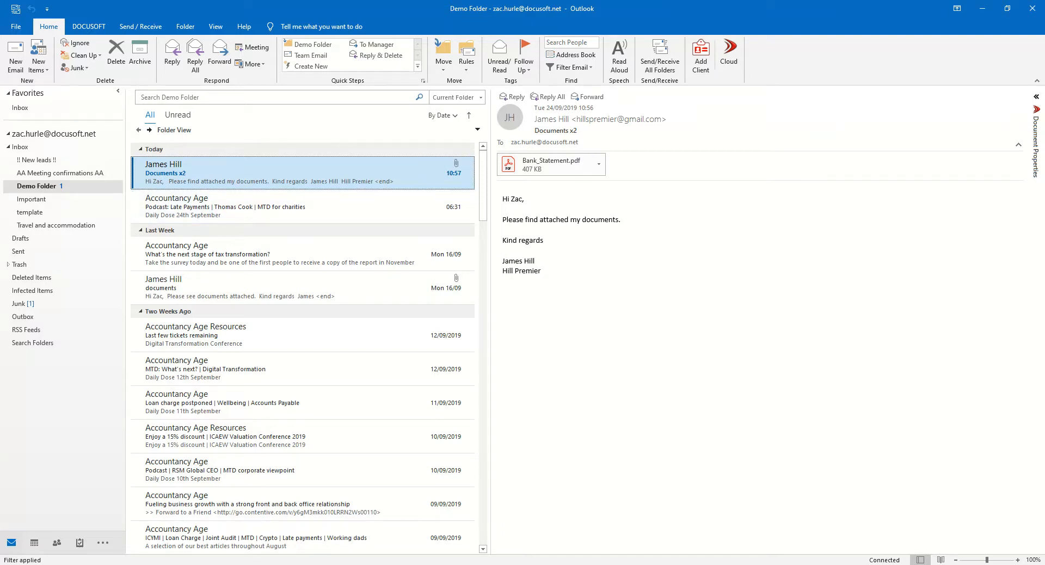
click(729, 59)
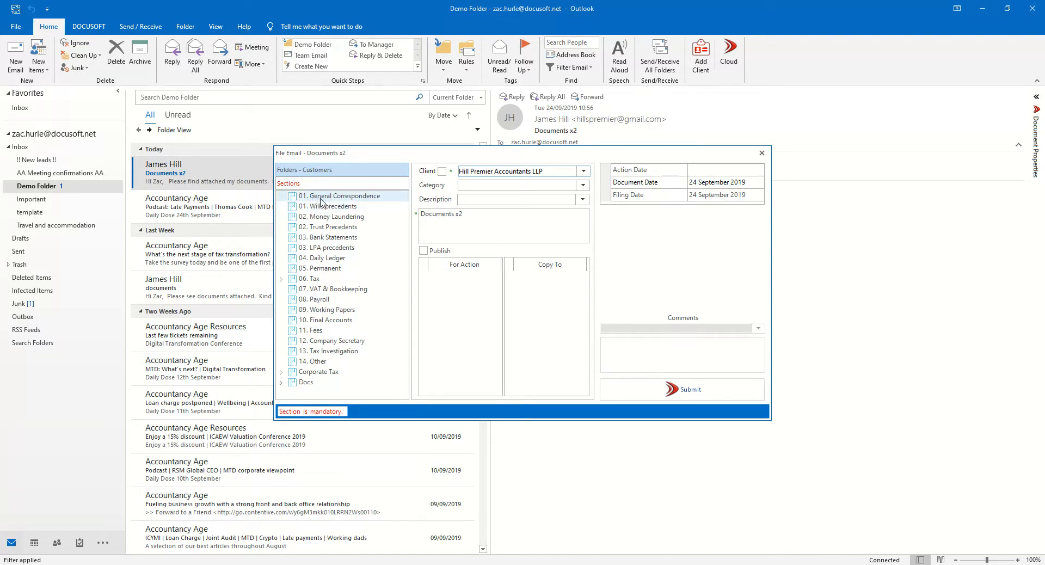
Step: Set the email's section to 01. General Correspondence and description to General Email, and copy it to the first listed staff member
click(322, 197)
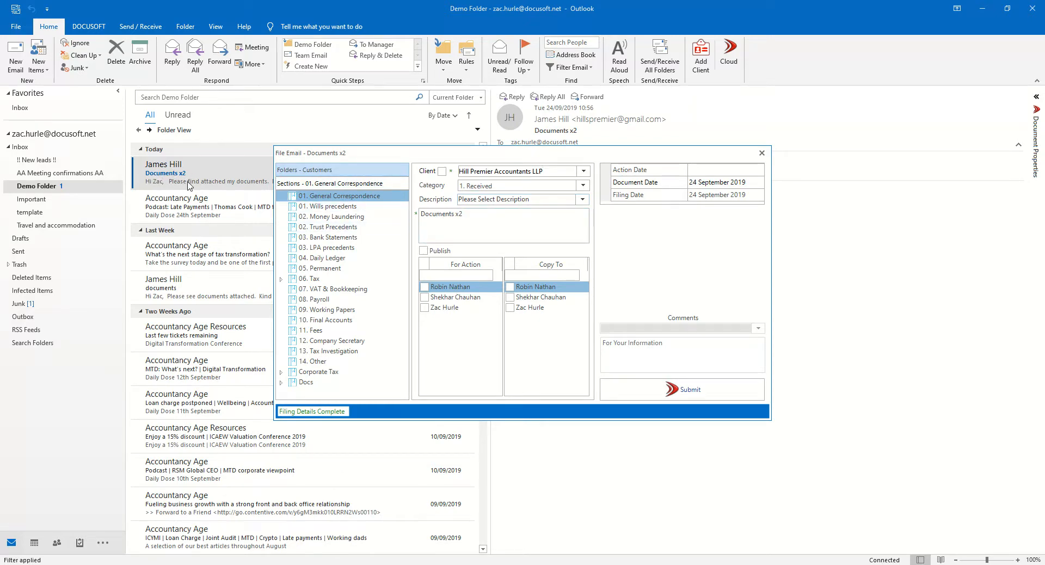
drag(486, 217, 400, 217)
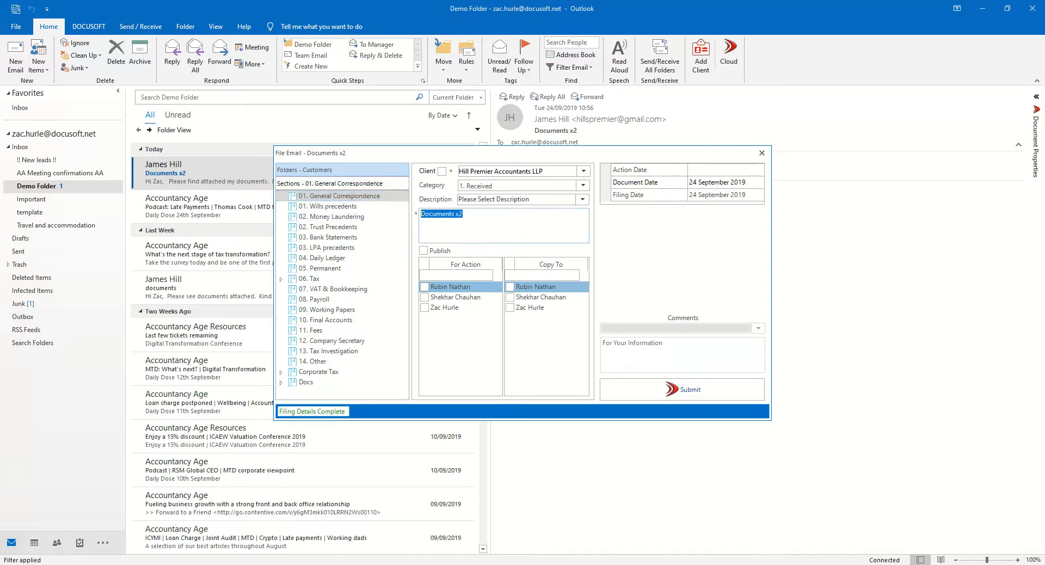
click(583, 199)
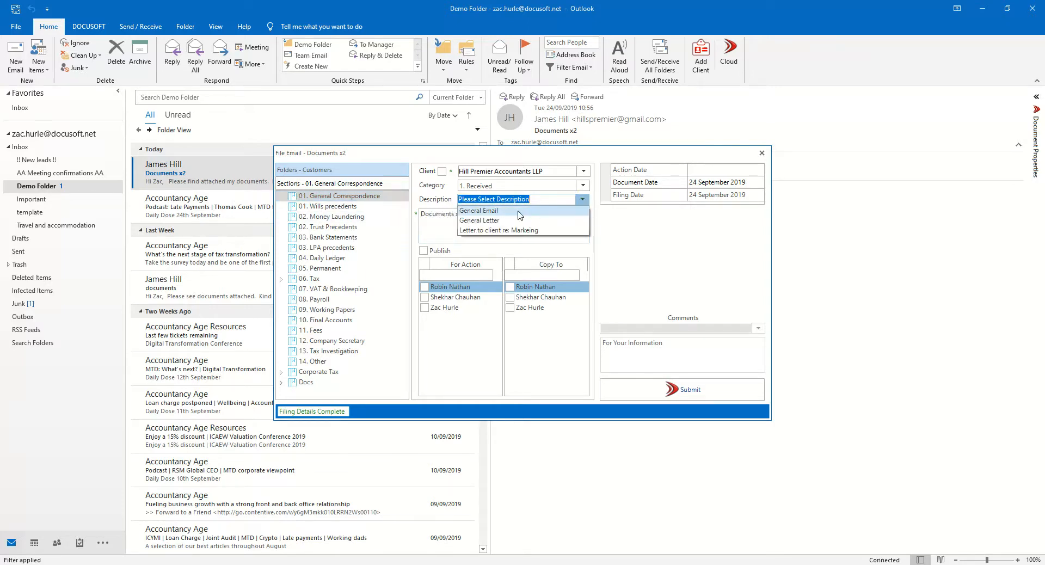
click(499, 211)
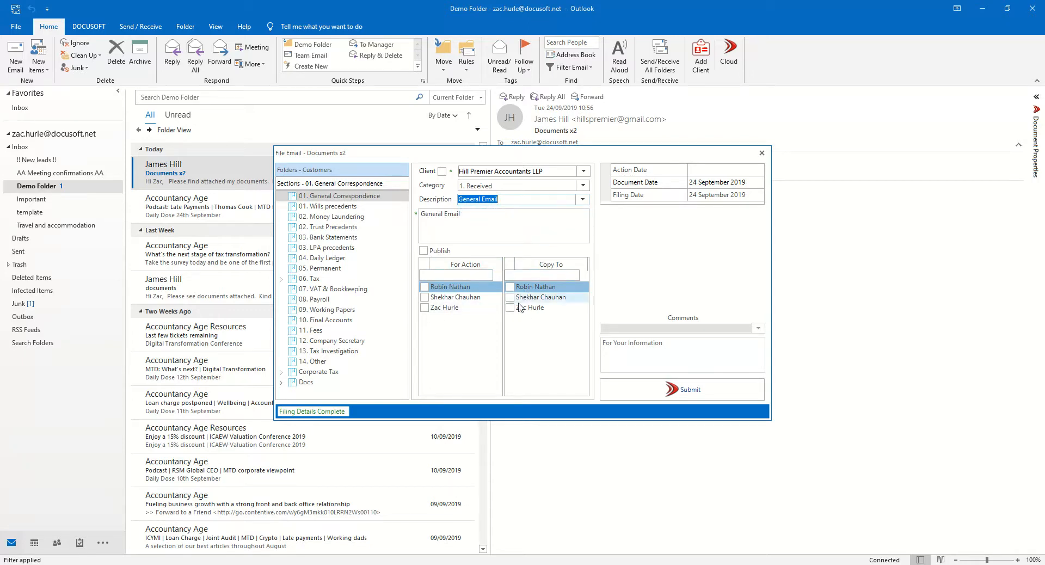
click(510, 287)
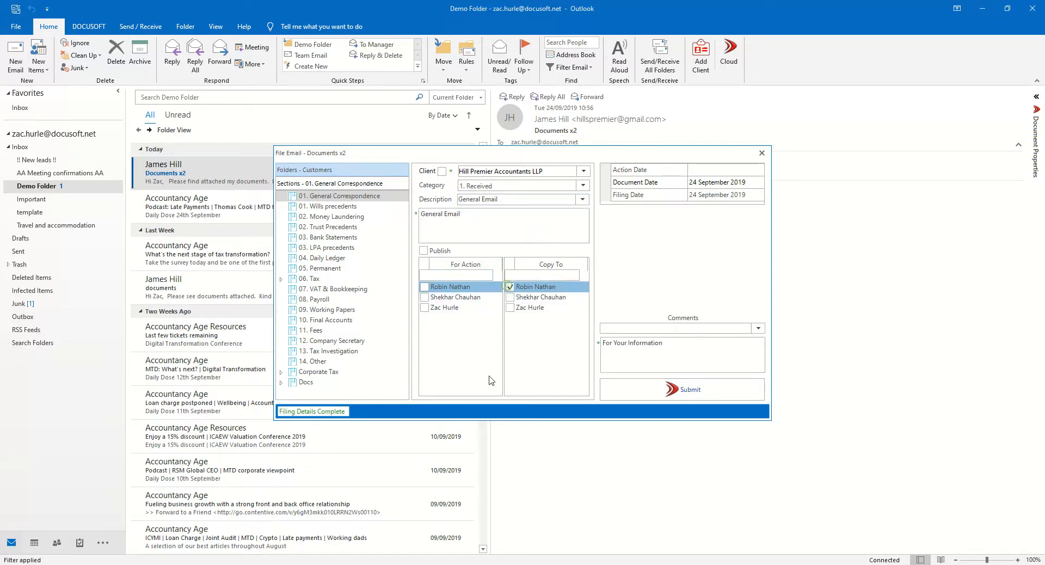
Step: Set the email's action date to 26 September 2019 and replace the comment with "please see attached document"
click(703, 170)
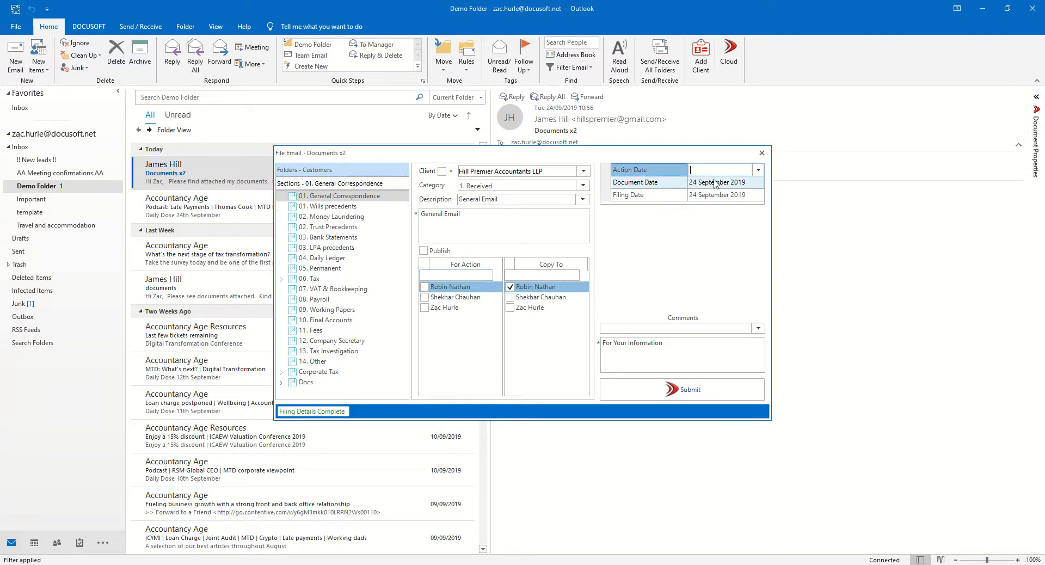
click(758, 171)
click(741, 245)
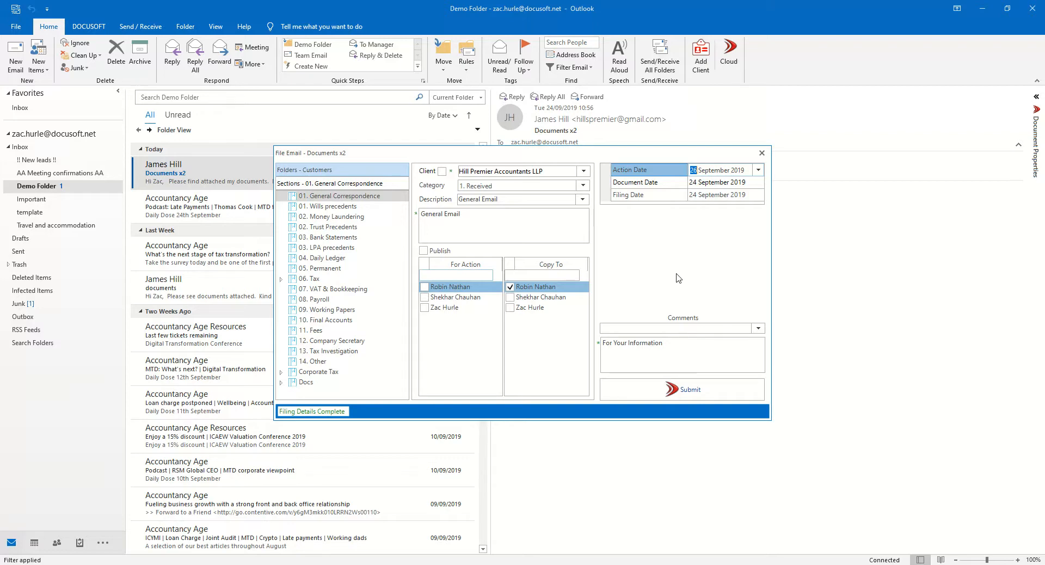
click(686, 351)
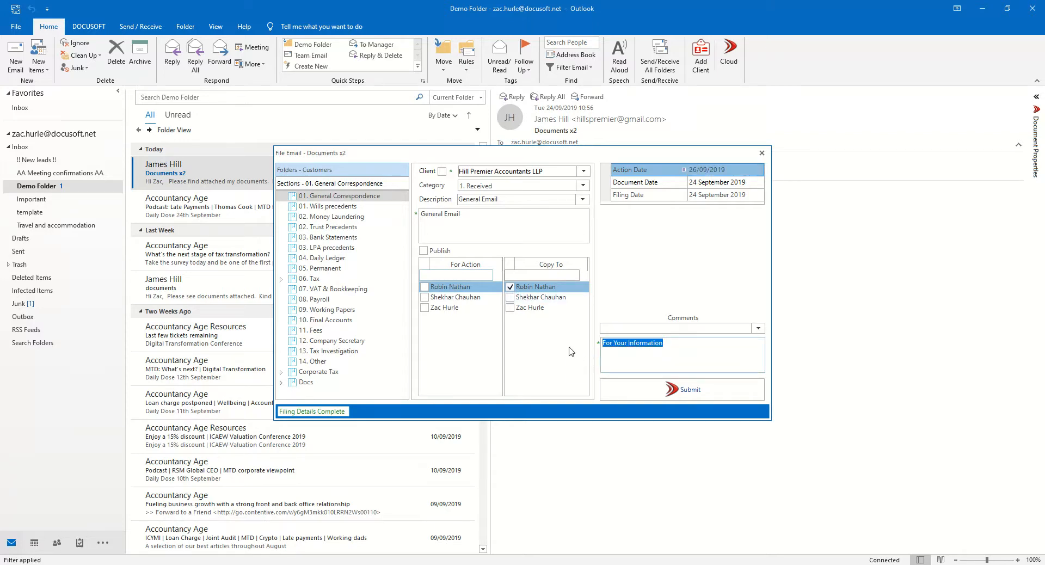
text(please see attached document)
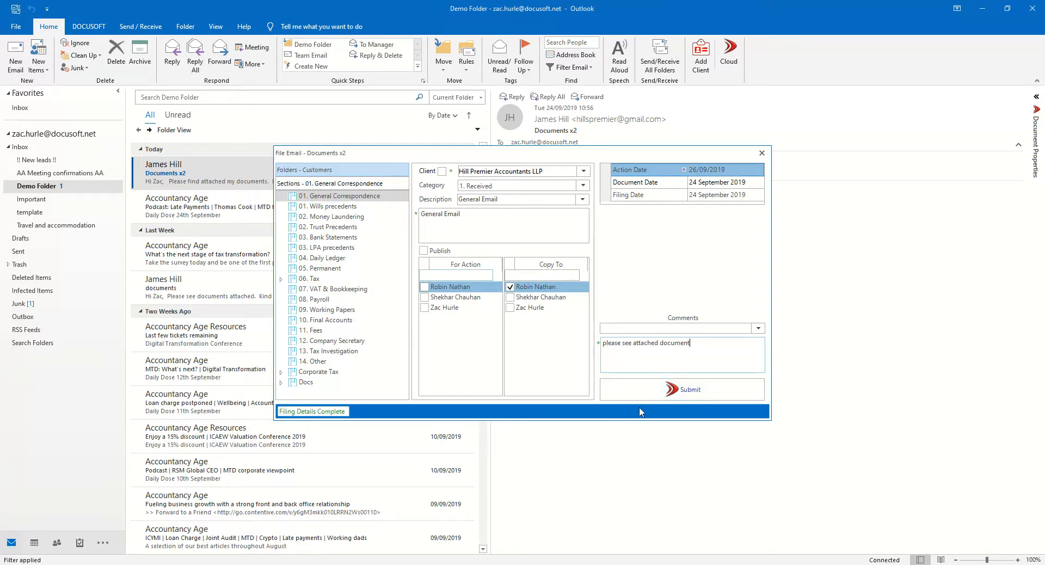
Step: Submit the email for filing and reselect the "Documents x2" message to refresh its filing status
click(652, 392)
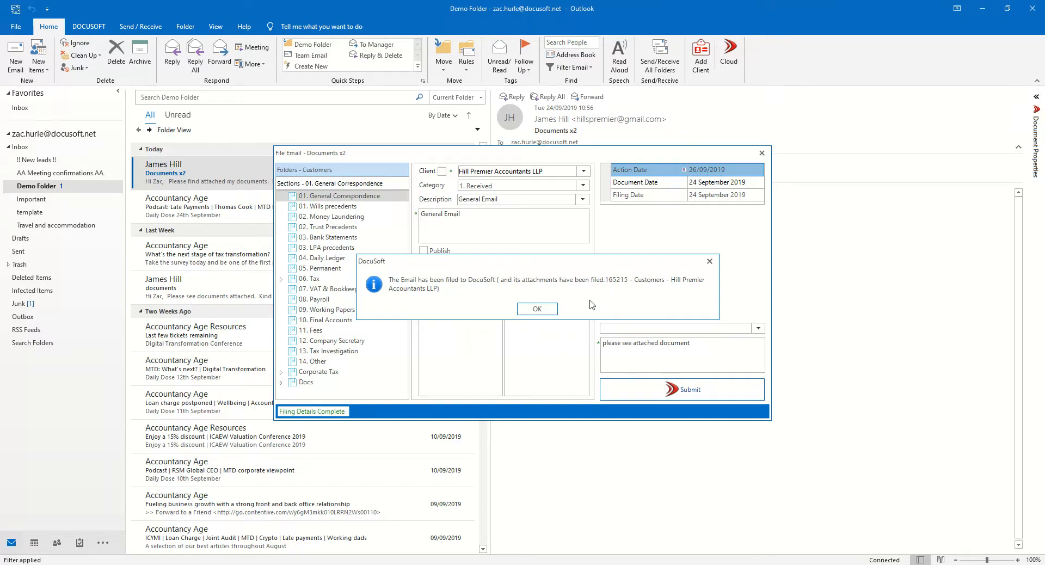
click(537, 309)
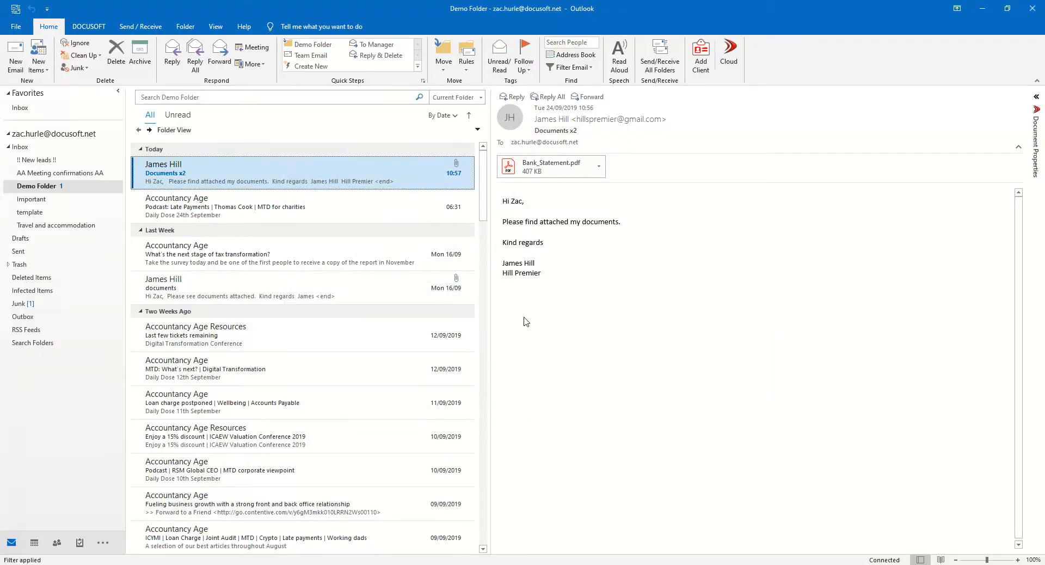
click(295, 213)
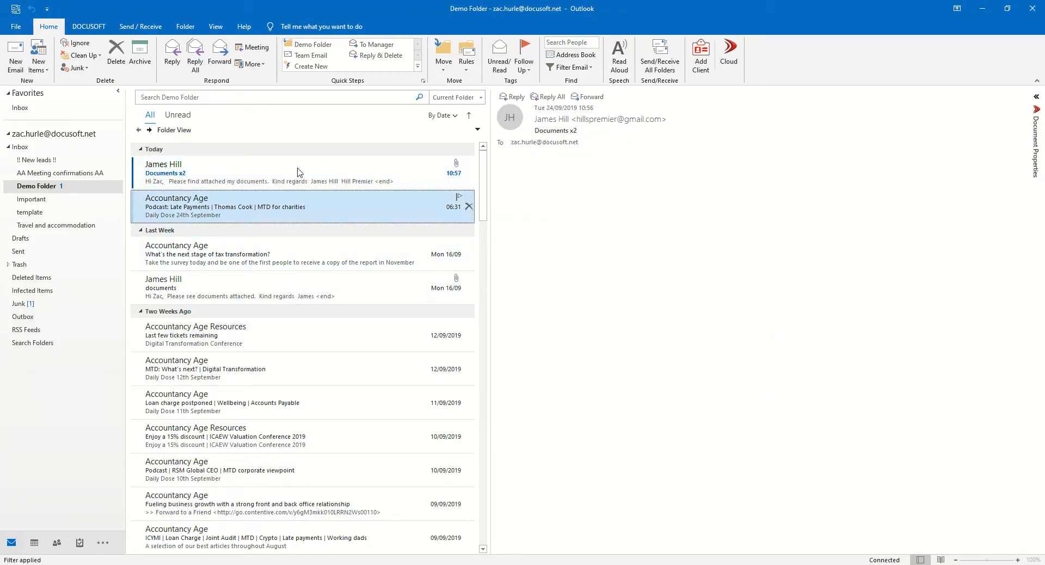
click(297, 172)
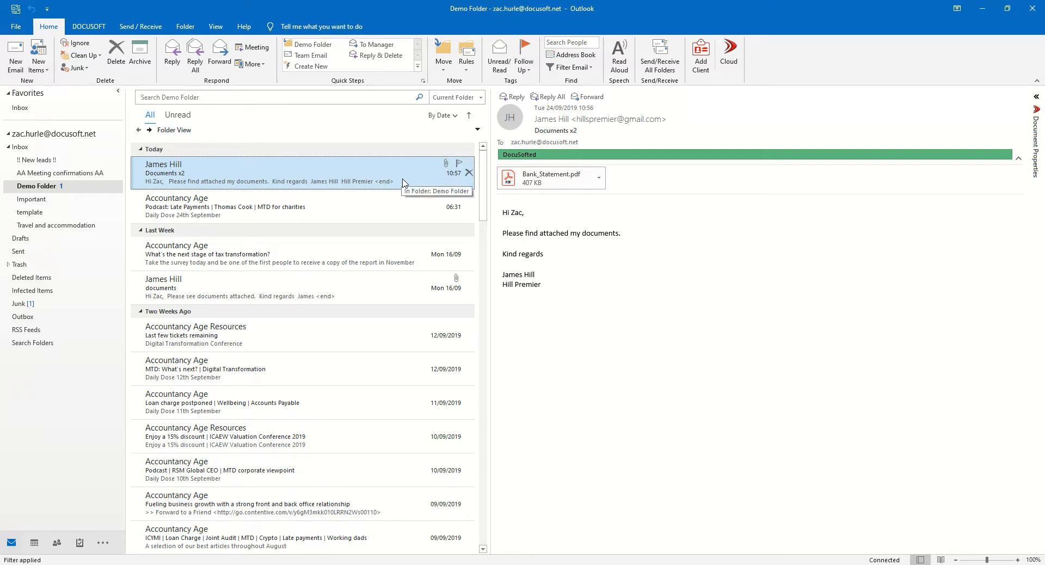
Step: Bring up the DocuSoft filing form for the Bank_Statement.pdf attachment and close it without filing
right_click(564, 182)
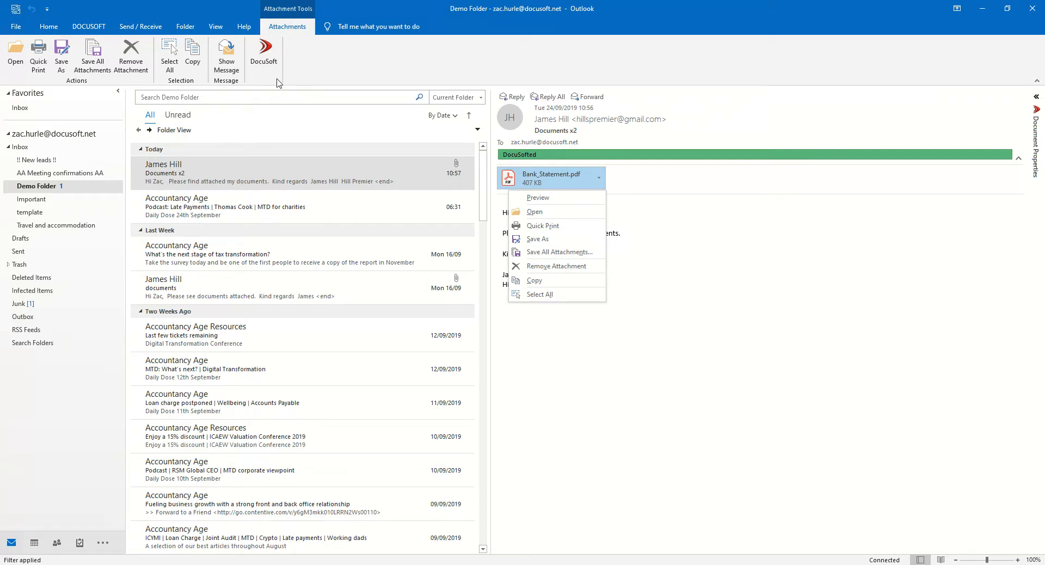
click(270, 65)
click(270, 66)
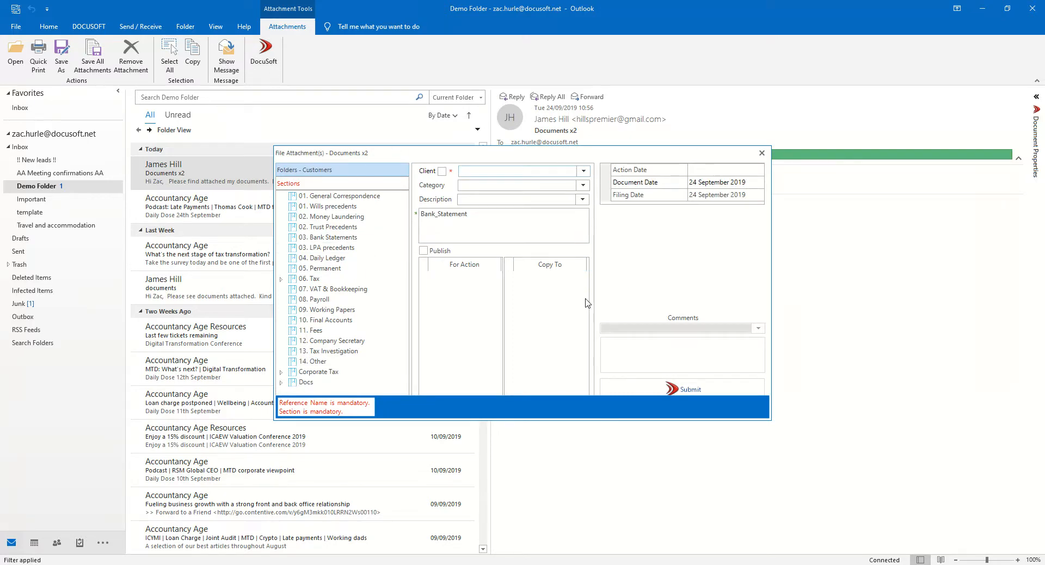
click(762, 154)
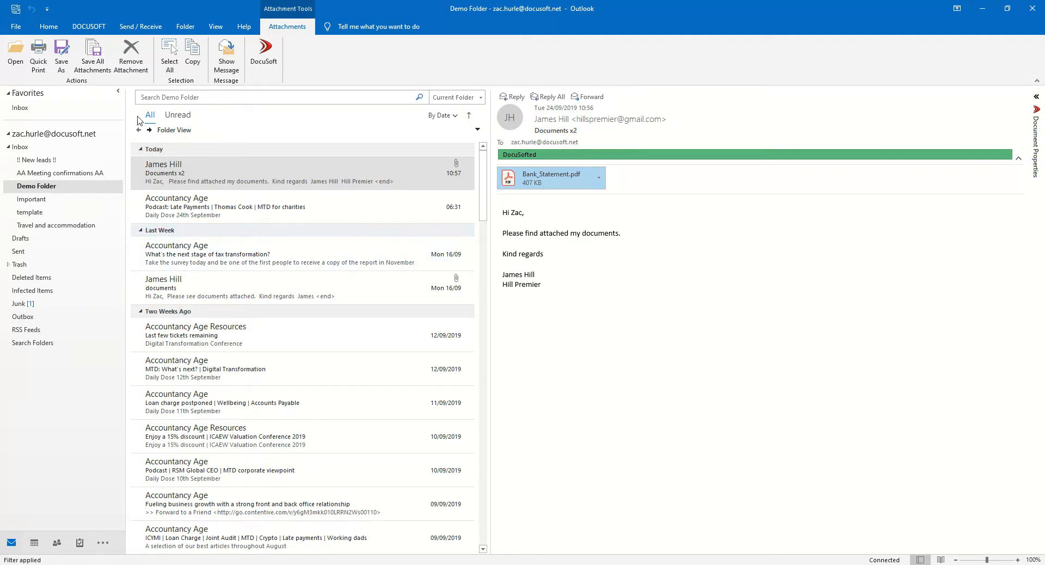
Step: Search the DocuSoft clients for Hill Premier Accountants LLP and list its filed documents
click(91, 29)
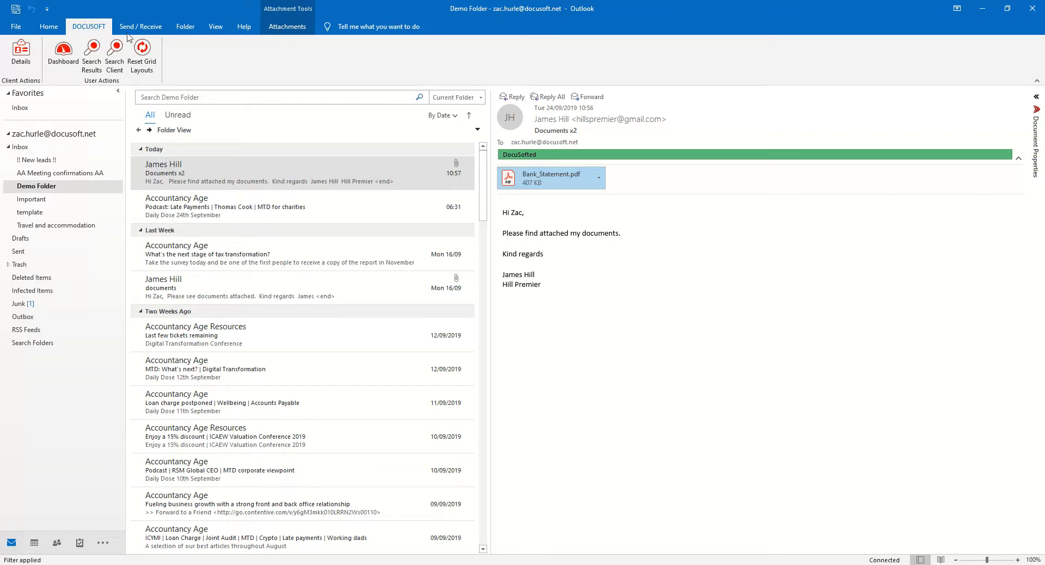
click(115, 61)
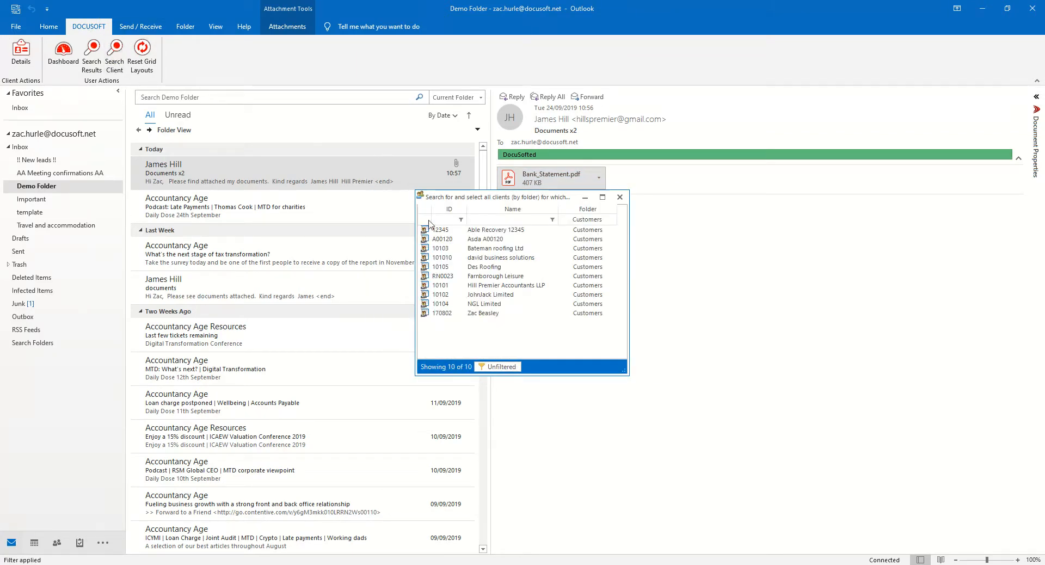
click(496, 287)
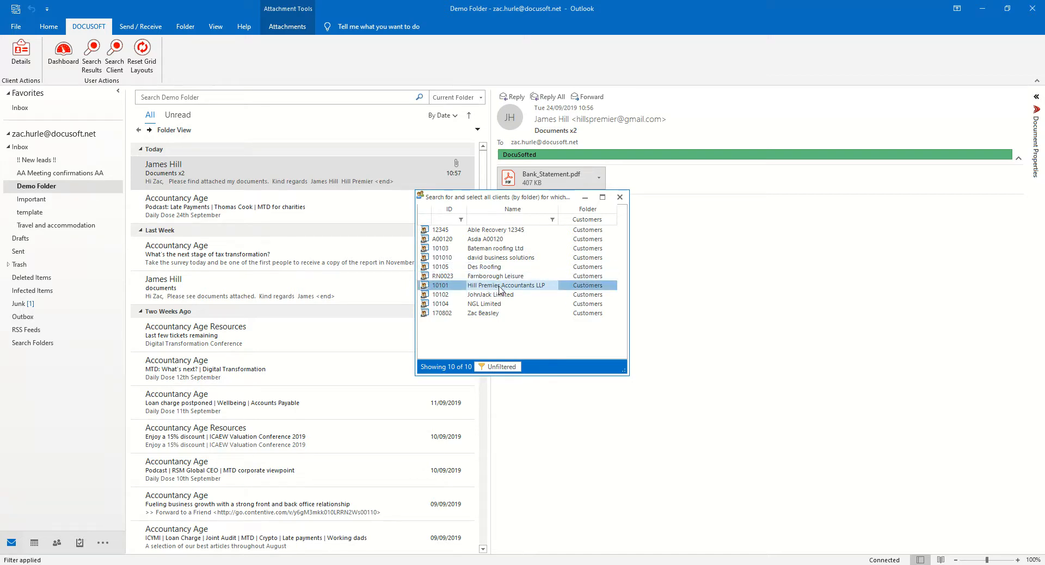
double_click(499, 287)
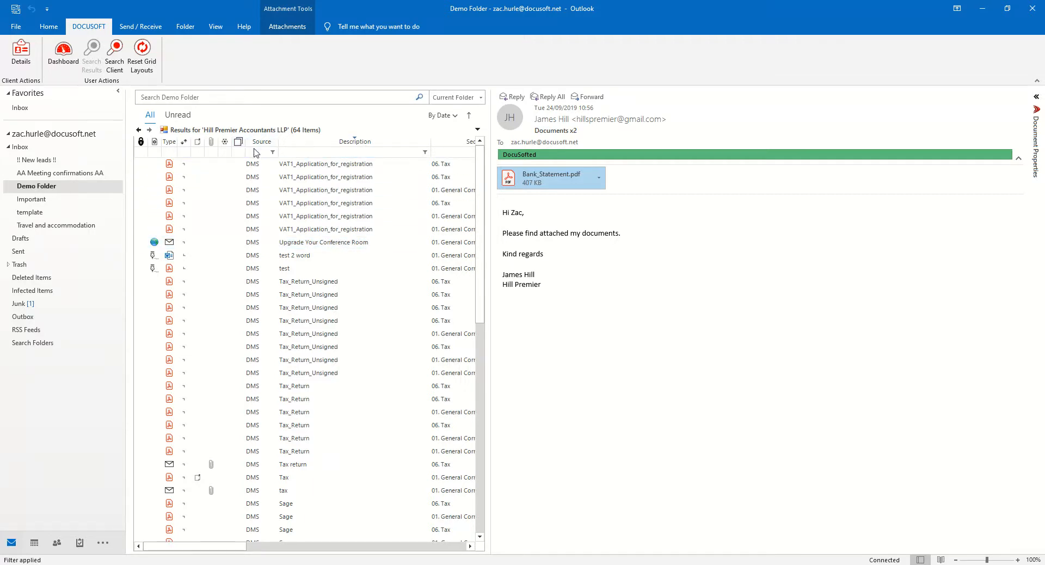
Step: Filter the client's documents by description "tax" and section "general", and return to the mail folder view
click(387, 153)
text(tax)
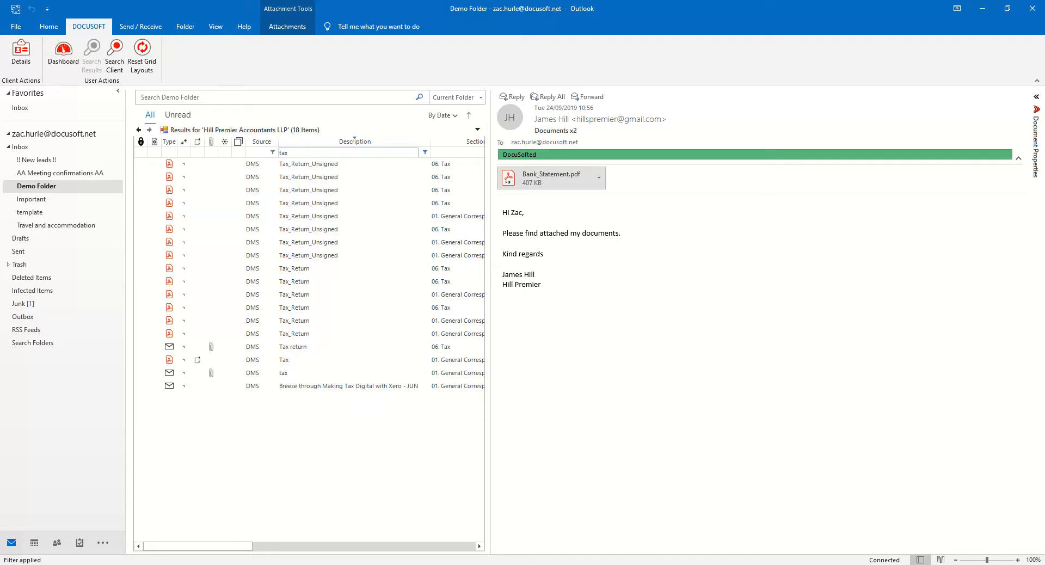
double_click(295, 154)
click(259, 153)
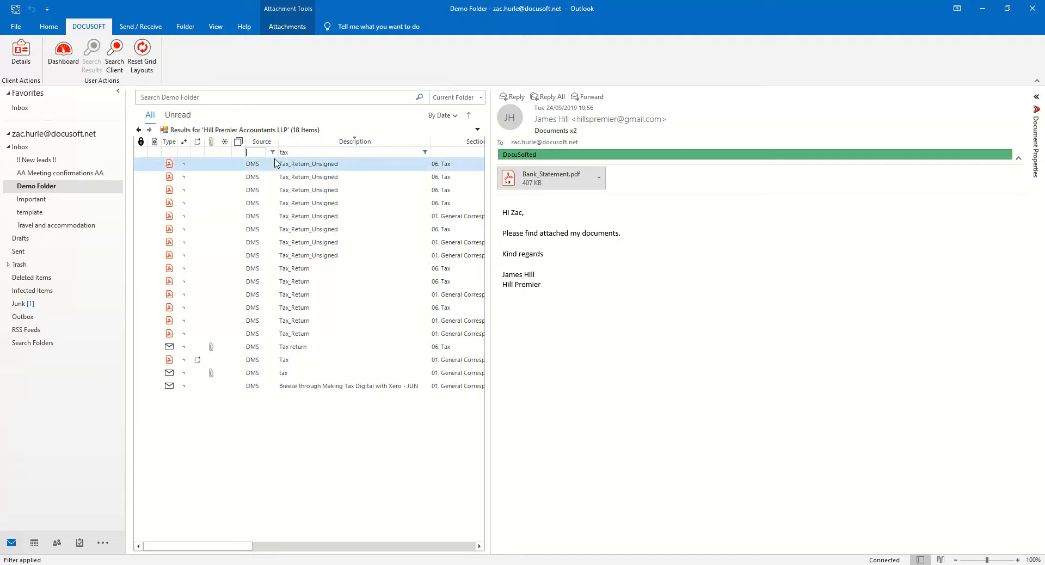
click(451, 157)
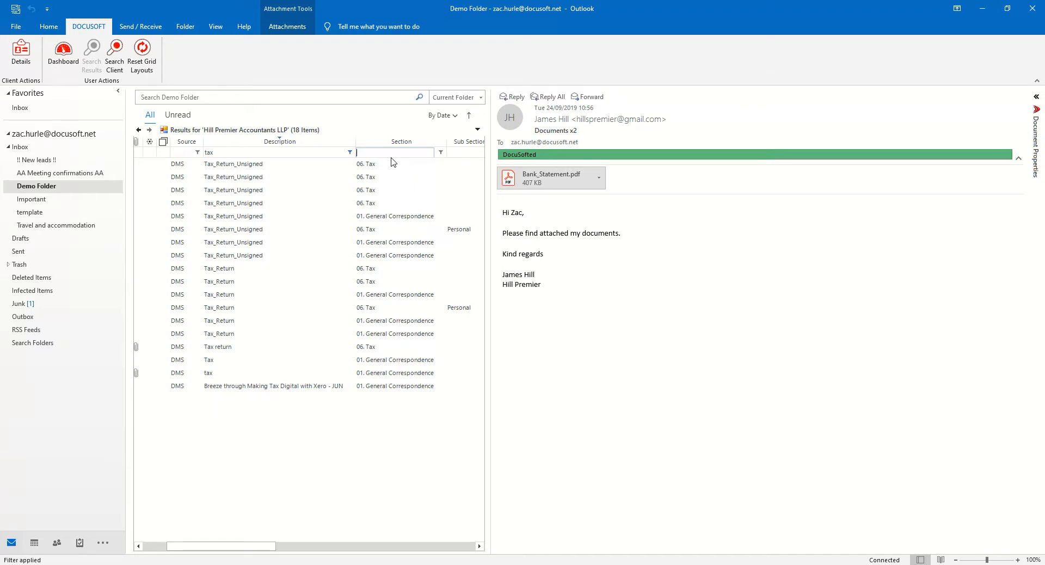
text(general)
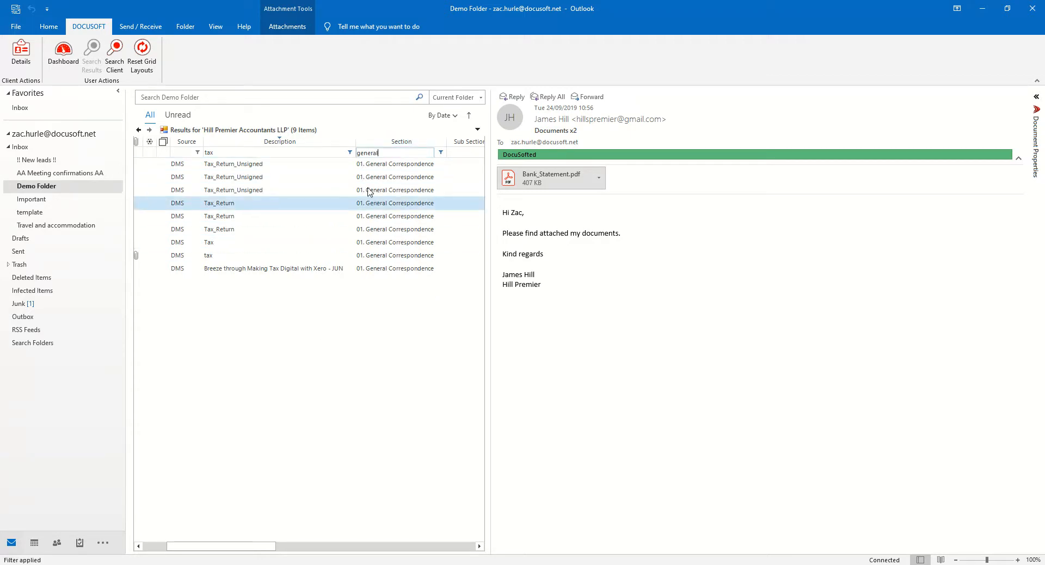
click(224, 130)
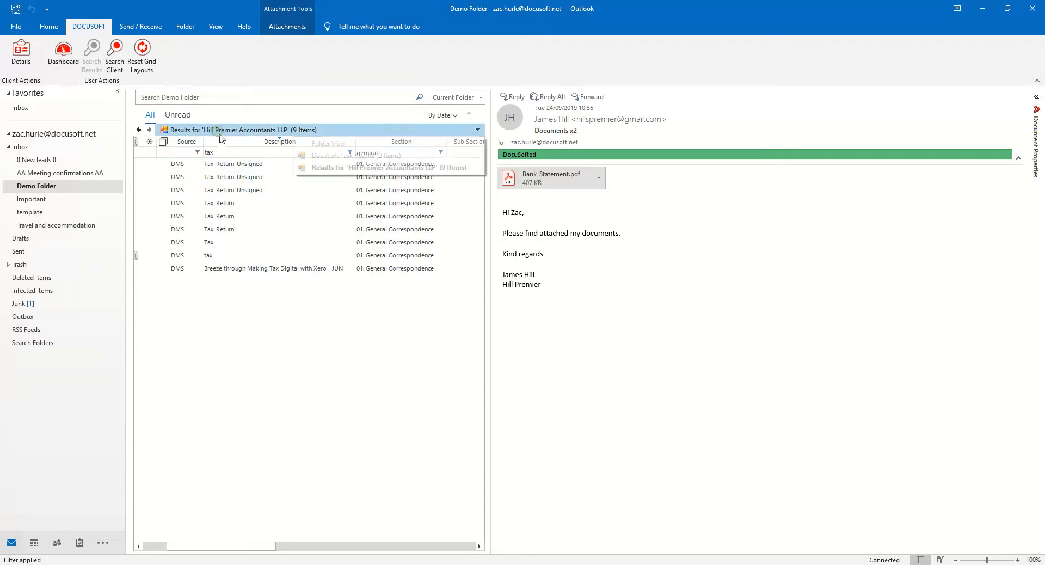
click(316, 144)
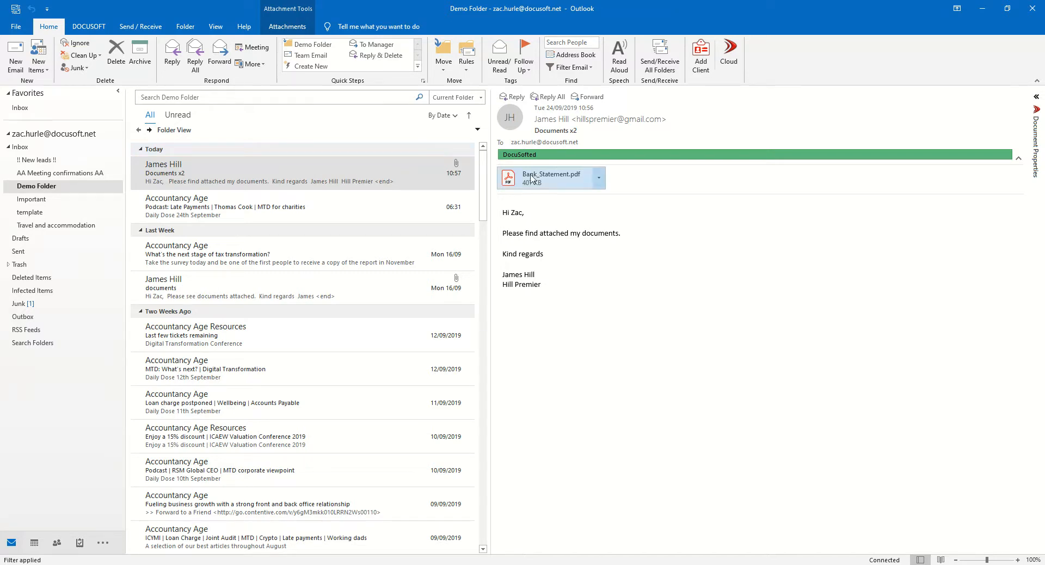
Step: Switch to Word and set Document1's filing section to 01. General Correspondence and client to Hill Premier Accountants LLP
click(982, 8)
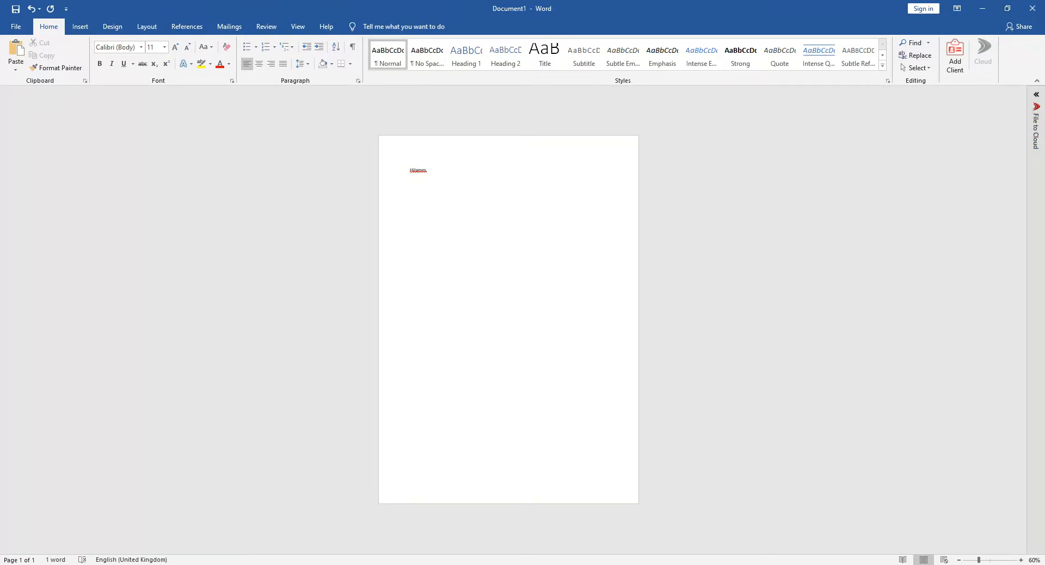
click(1037, 96)
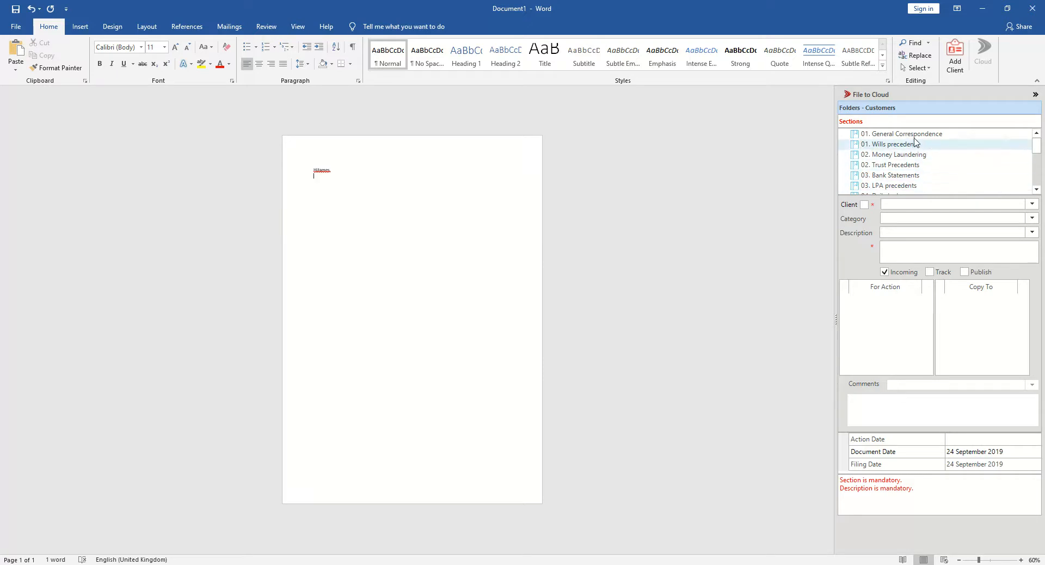
click(906, 137)
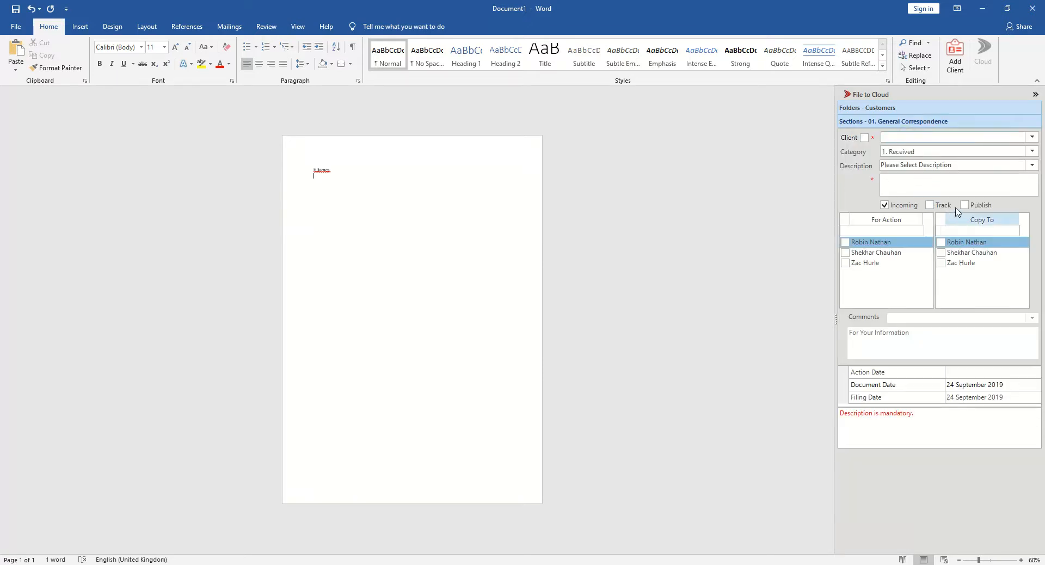
click(1033, 140)
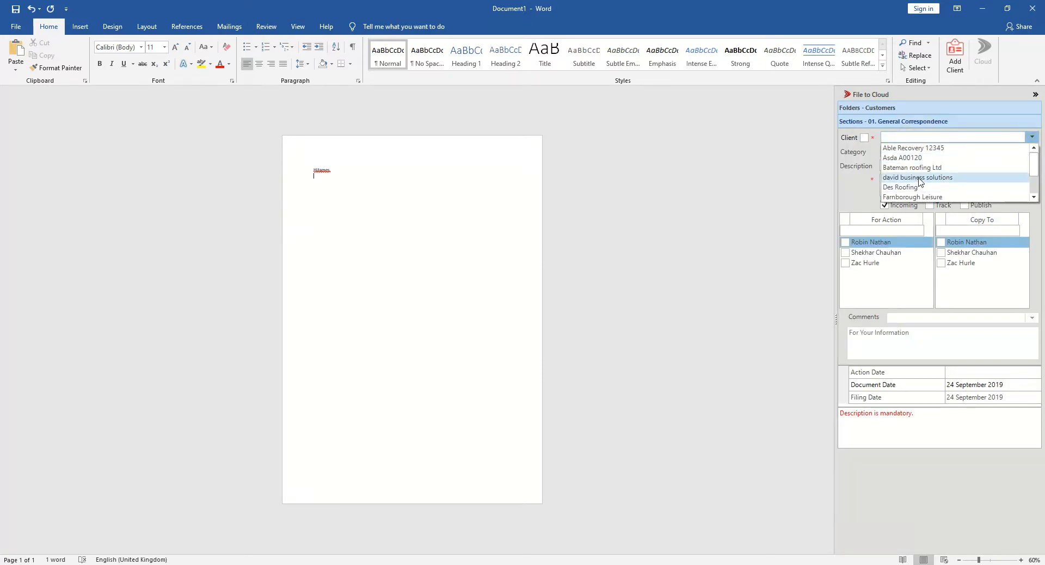
scroll(920, 185, down, 2)
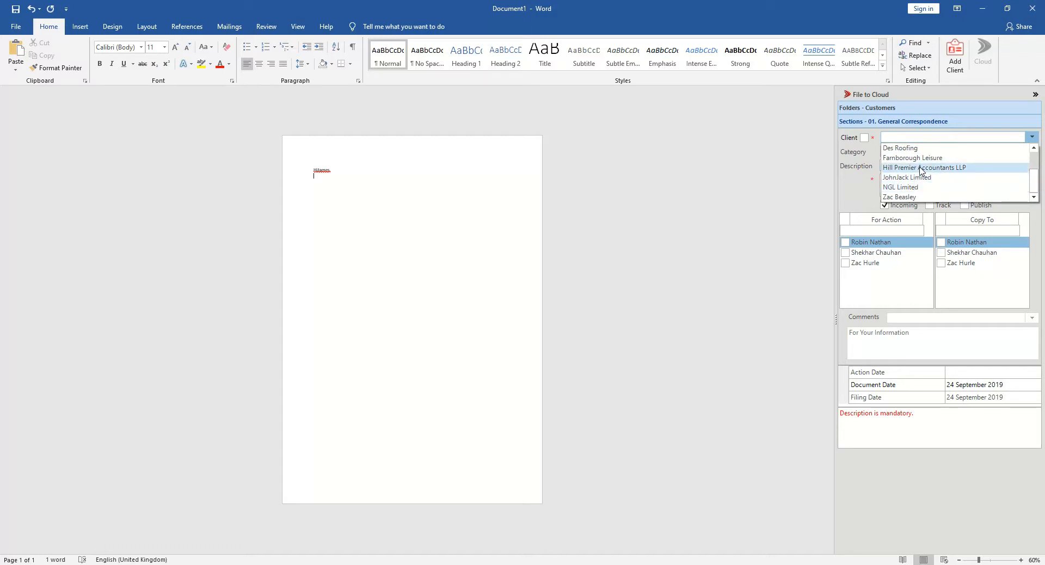
click(921, 167)
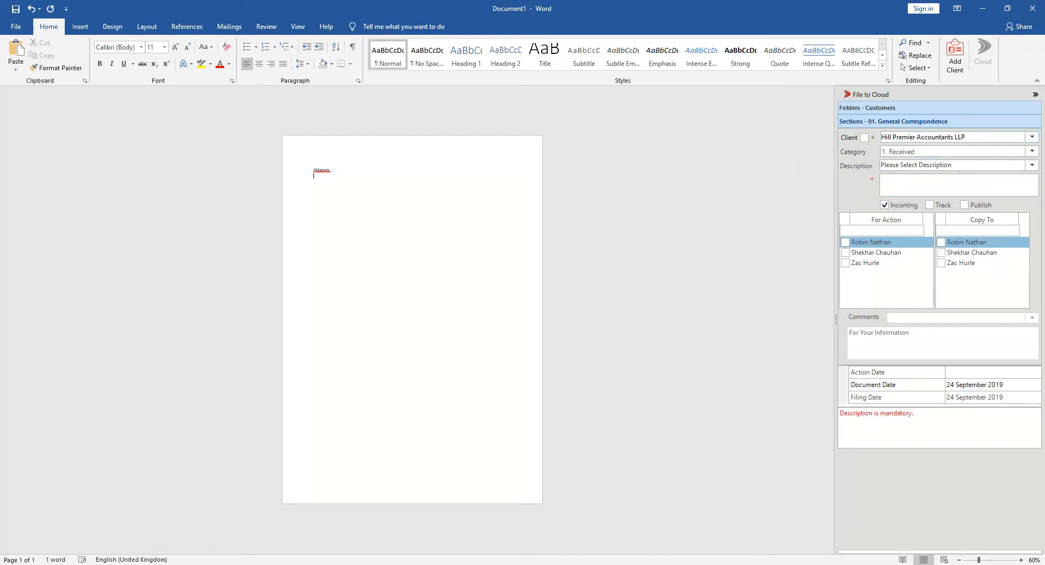
Step: Enter the custom description "Letter of engagement" and file the Word document to the DocuSoft cloud
click(1032, 166)
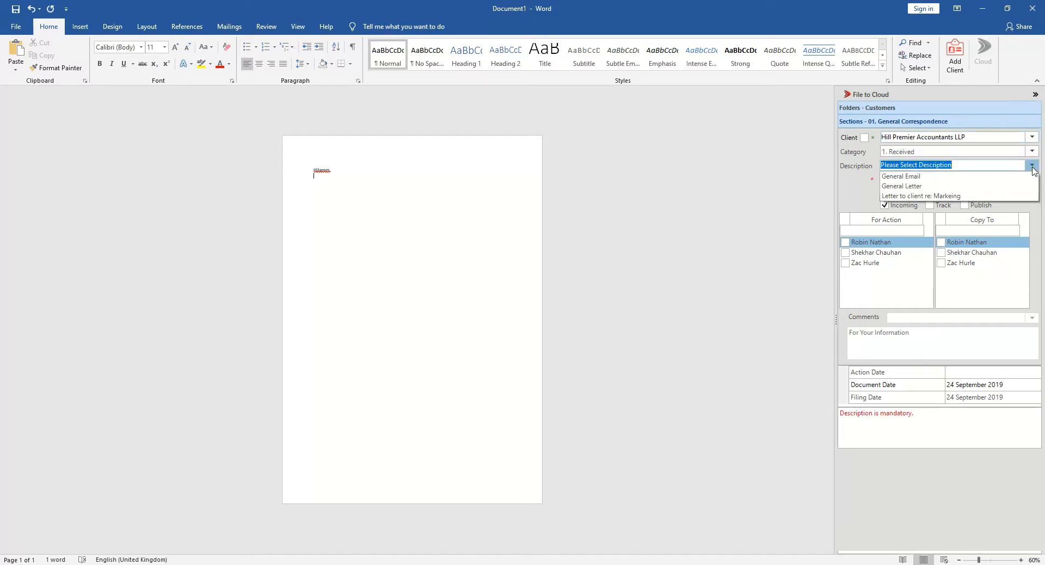
click(1032, 168)
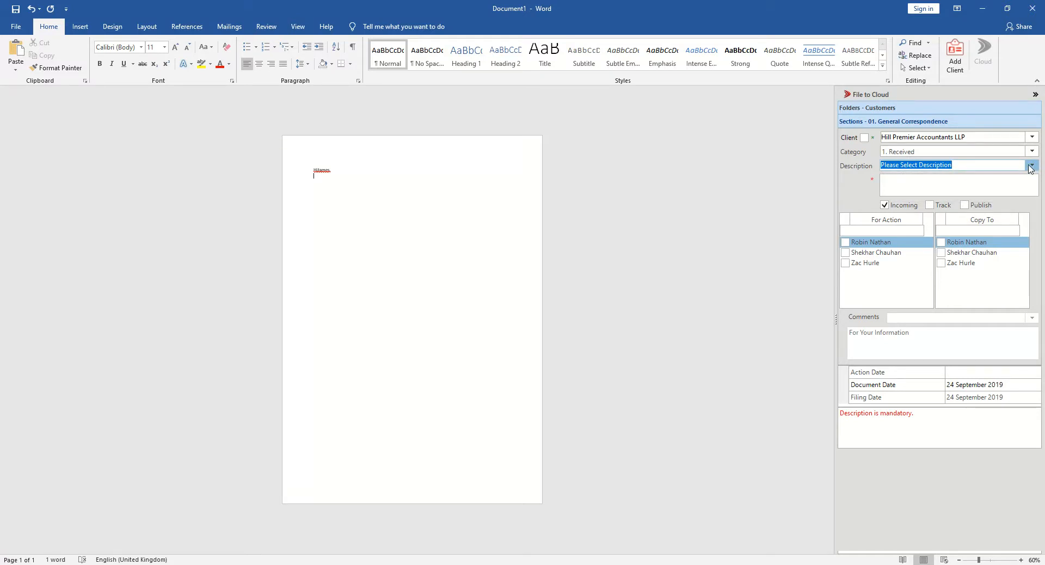
click(1033, 168)
click(1033, 168)
click(905, 188)
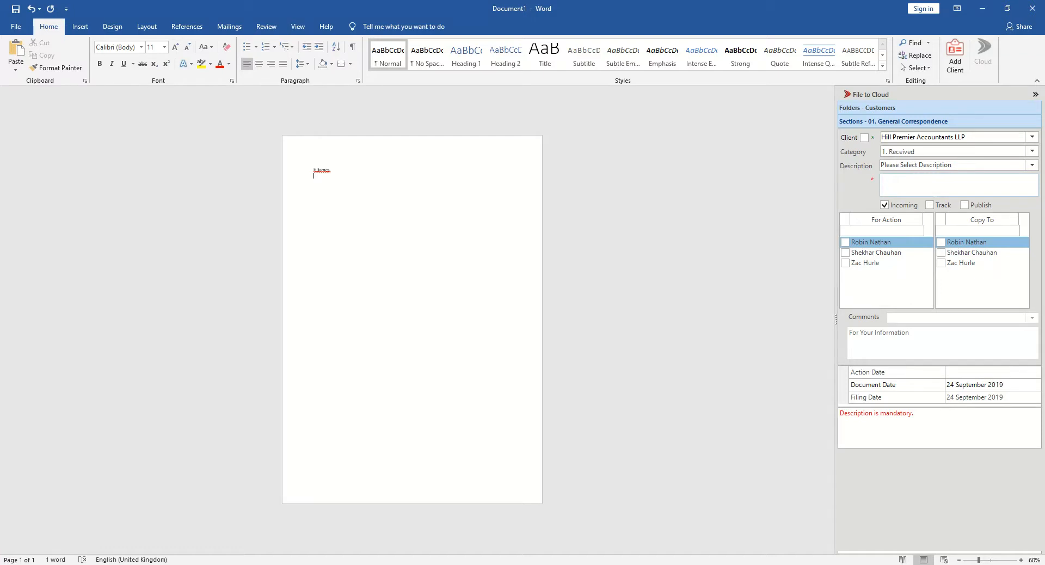
text(Letter of engagement)
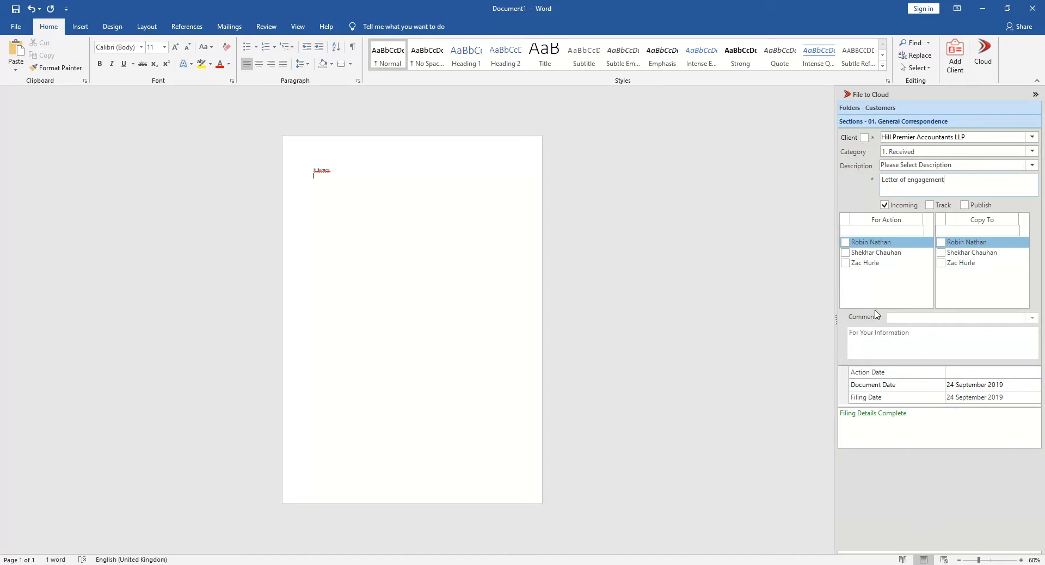
click(988, 61)
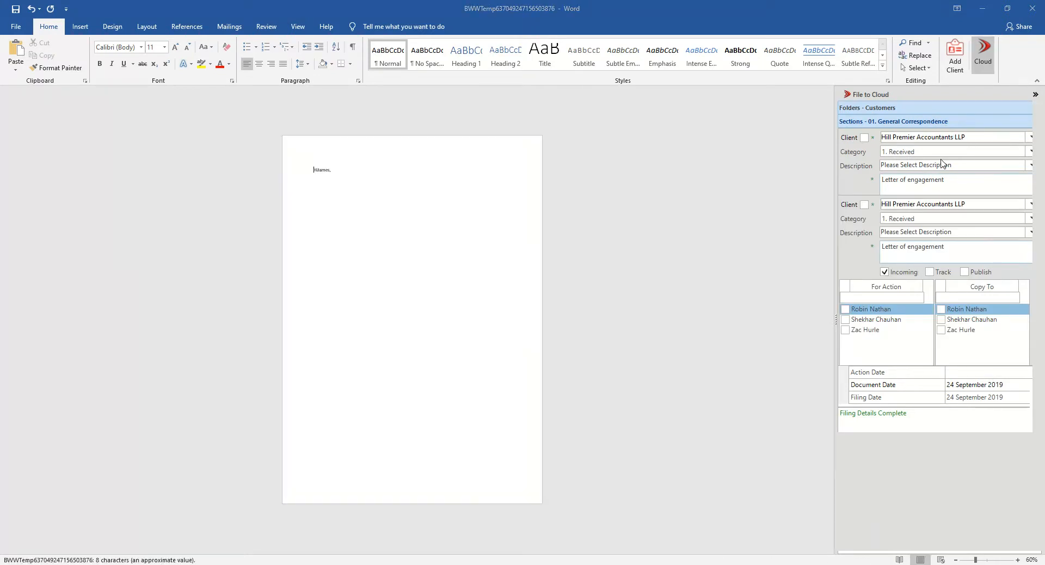
click(535, 306)
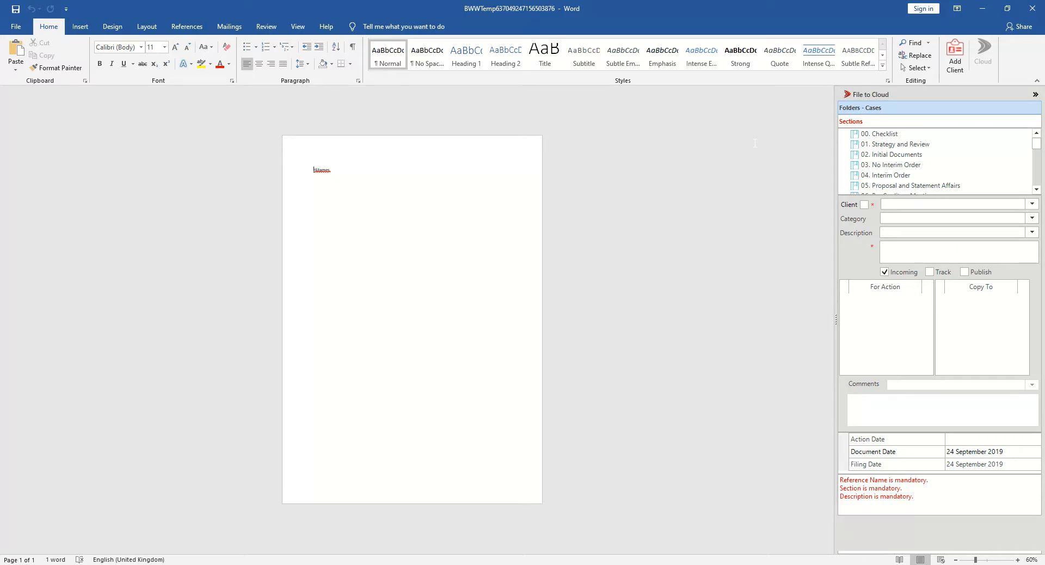
Step: Minimise Word and bring up the Personal Tax folder in File Explorer
click(981, 10)
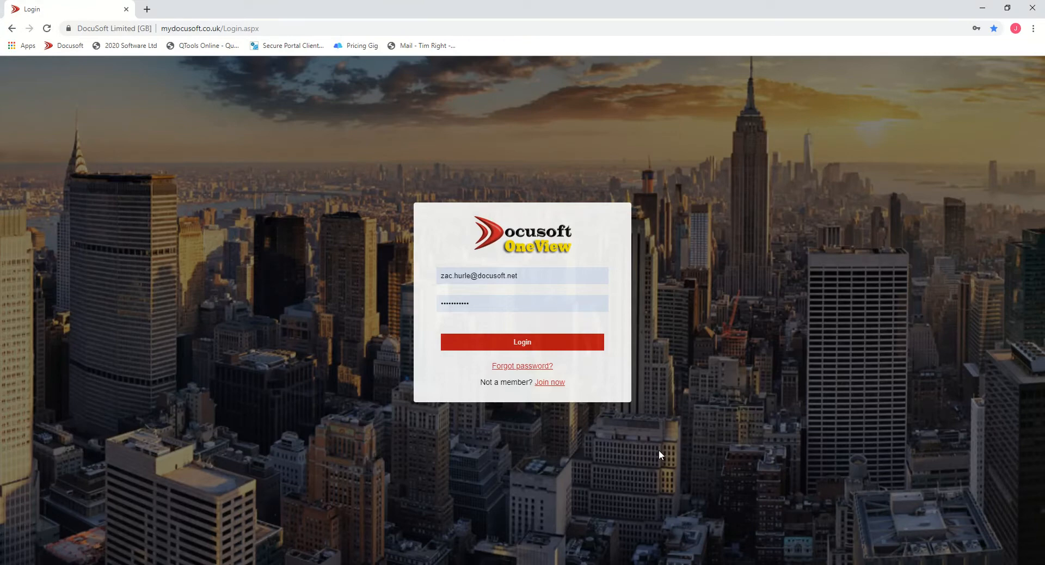
click(163, 564)
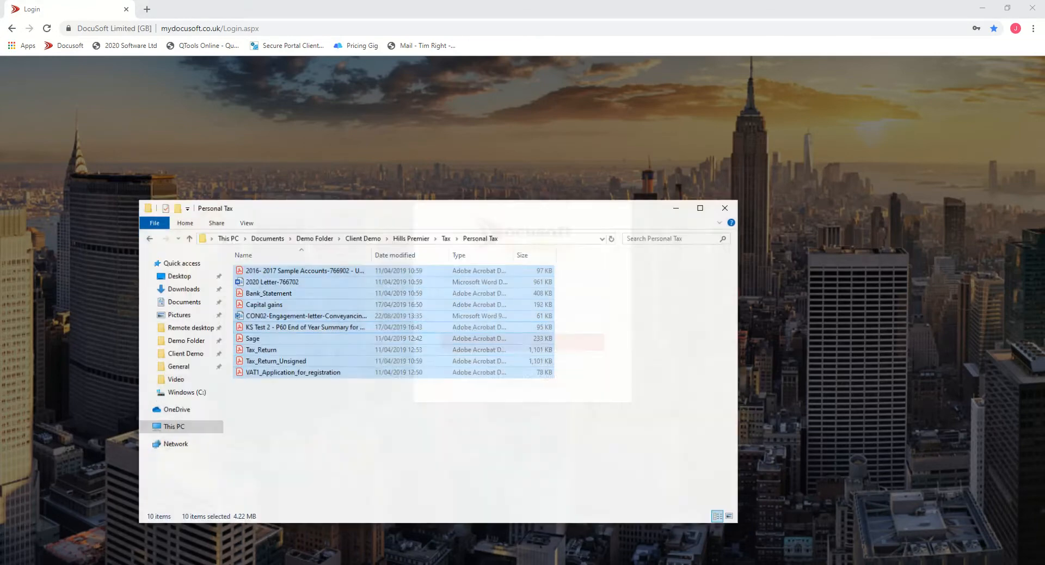
Step: Deselect the Personal Tax files, go up to Demo Folder, and open the DSCloud image
click(371, 420)
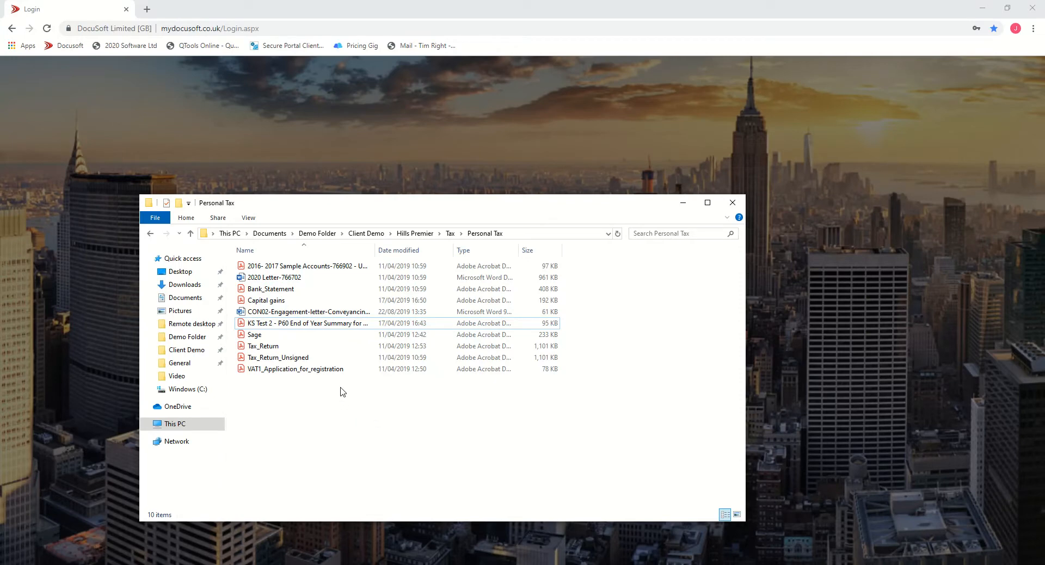
click(318, 233)
click(320, 294)
double_click(320, 294)
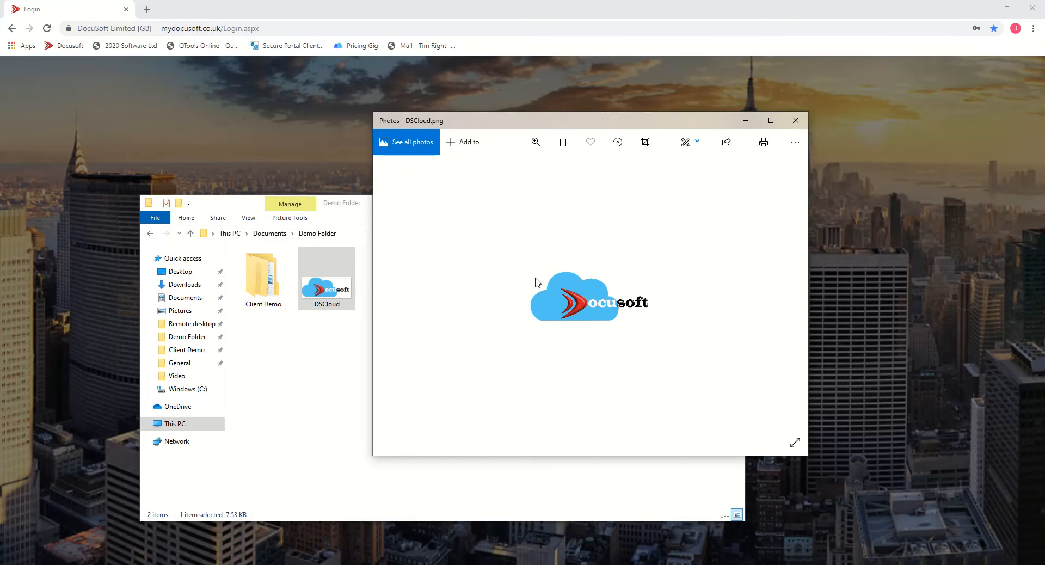
Step: Choose DocuSoft PDF Convertor as the printer for DSCloud.png, and close the print settings without printing
click(764, 145)
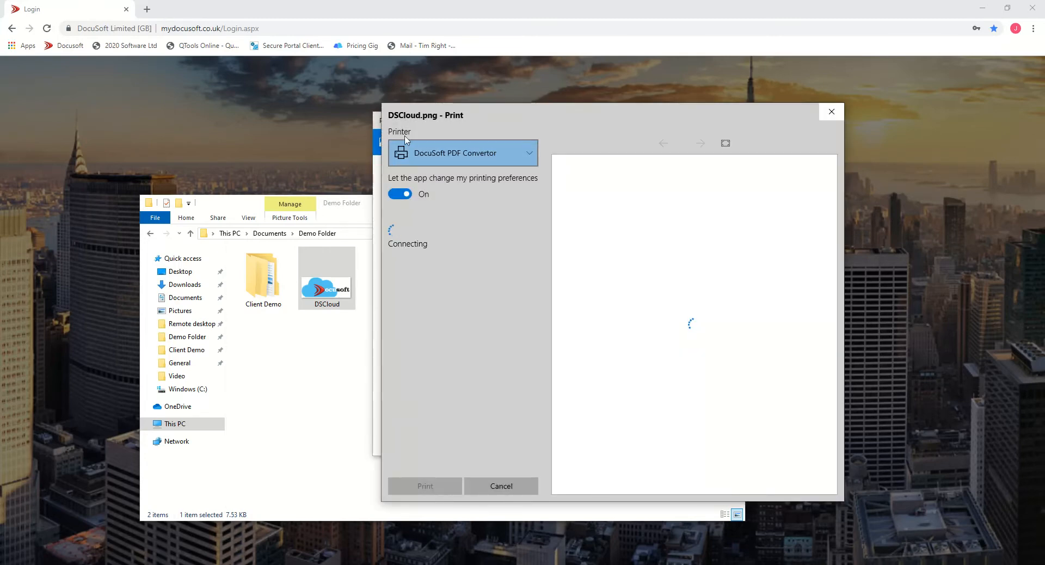
click(528, 154)
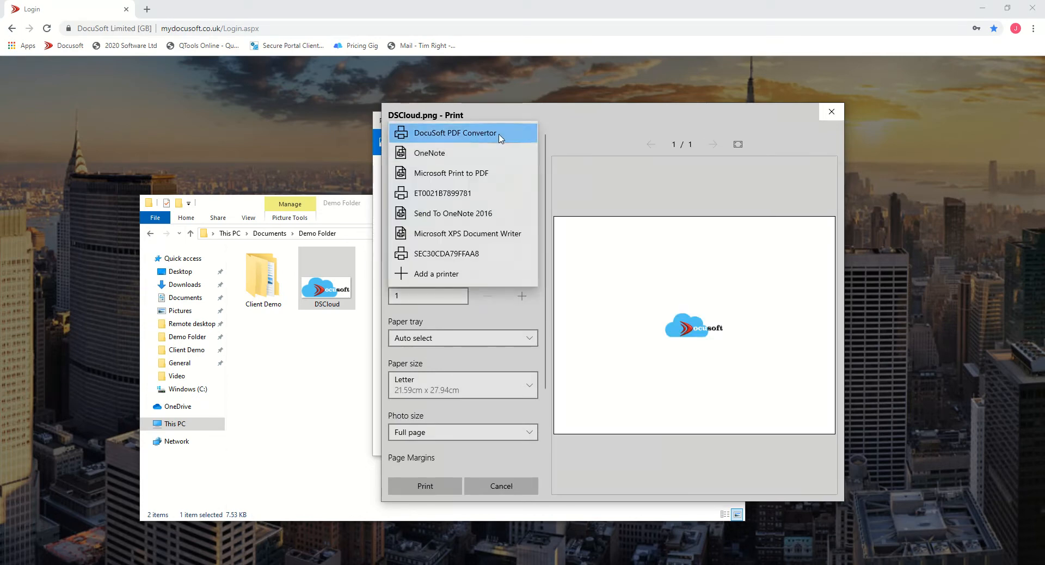
click(499, 135)
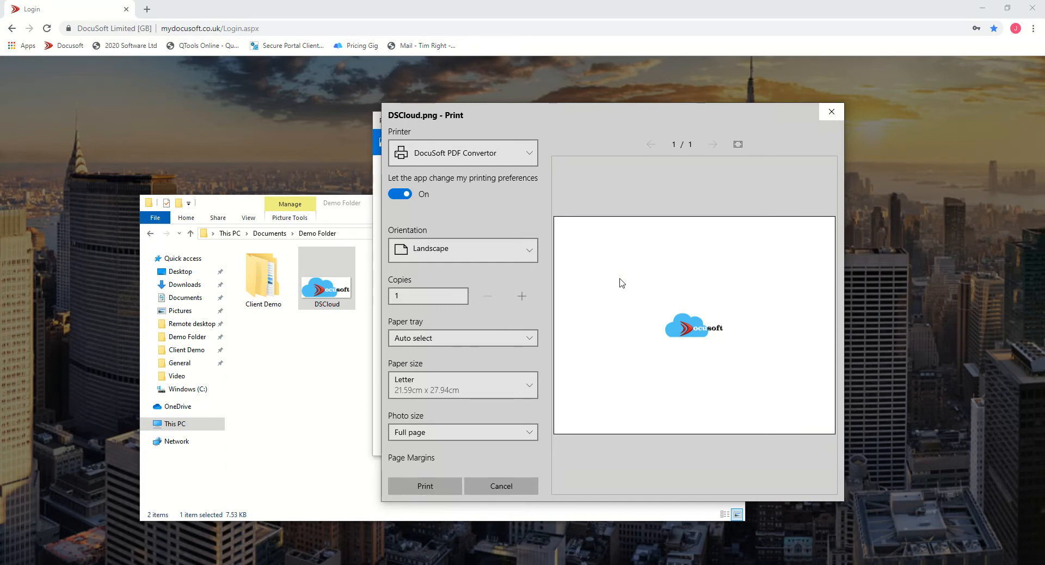
click(829, 111)
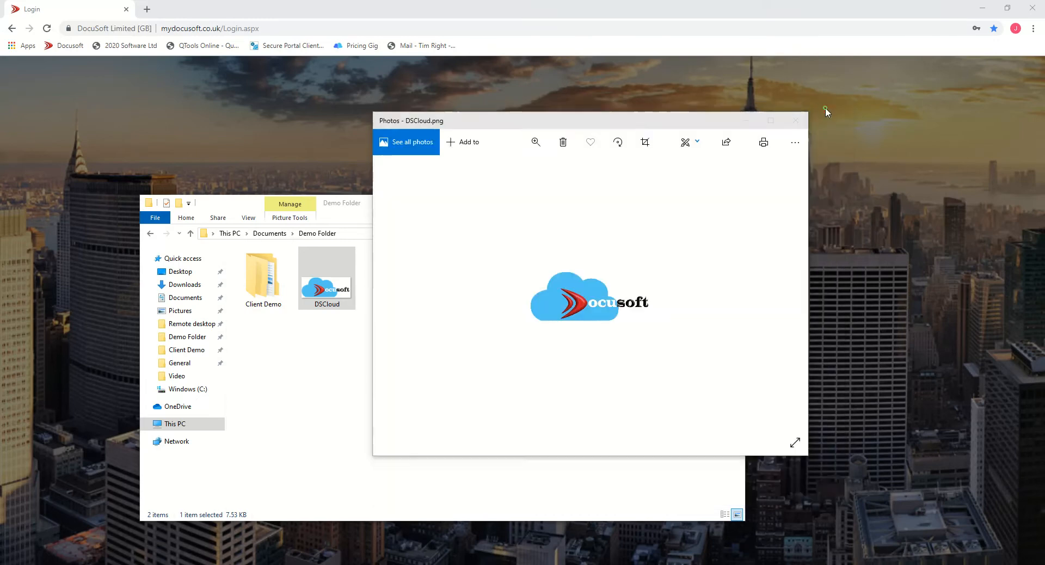